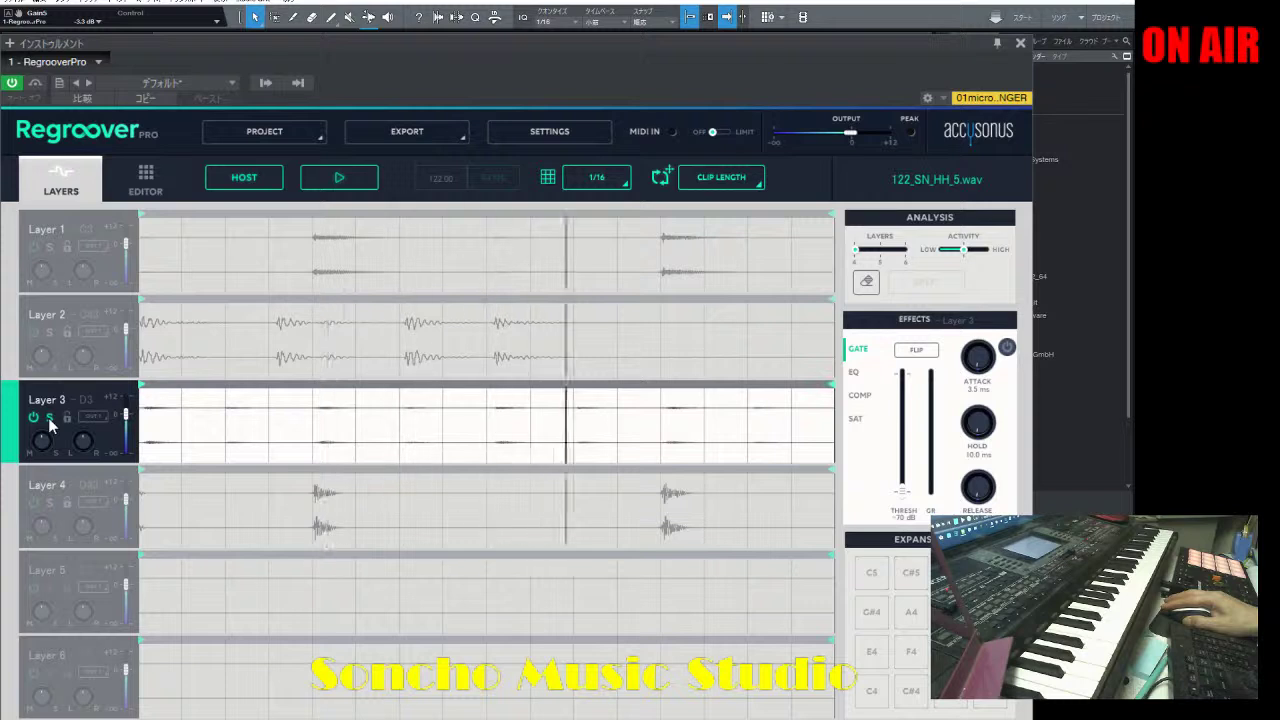
Step: Audition Layers 3 and 4 in solo one after the other, and turn solo off again
left_click(48, 417)
left_click(51, 500)
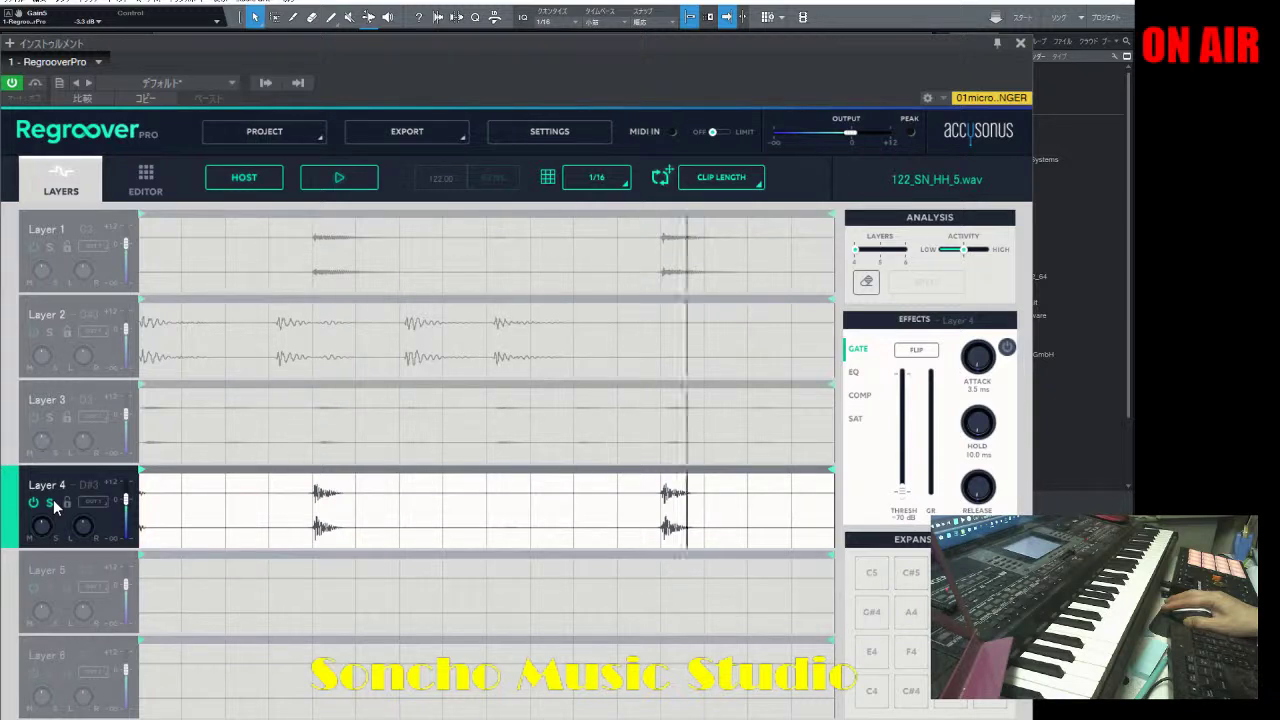
left_click(51, 502)
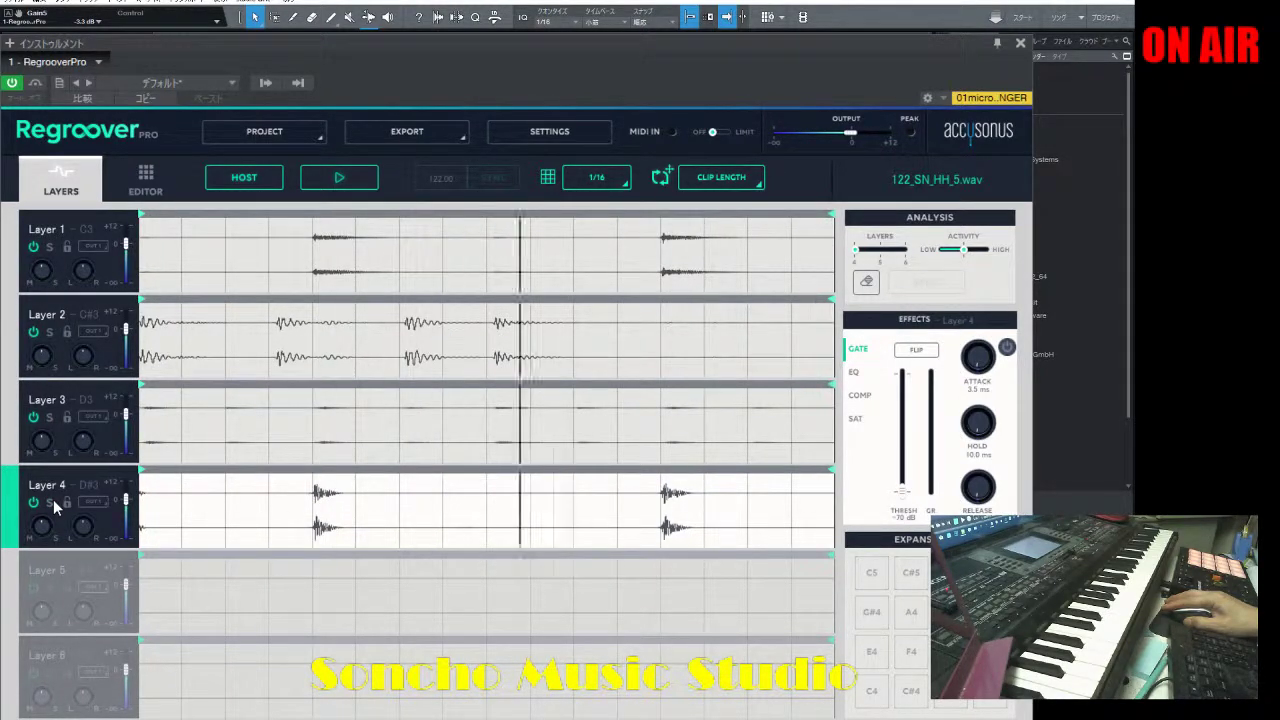
Step: Stop playback and re-split the loop into 6 layers with the activity at its highest setting
left_click(335, 179)
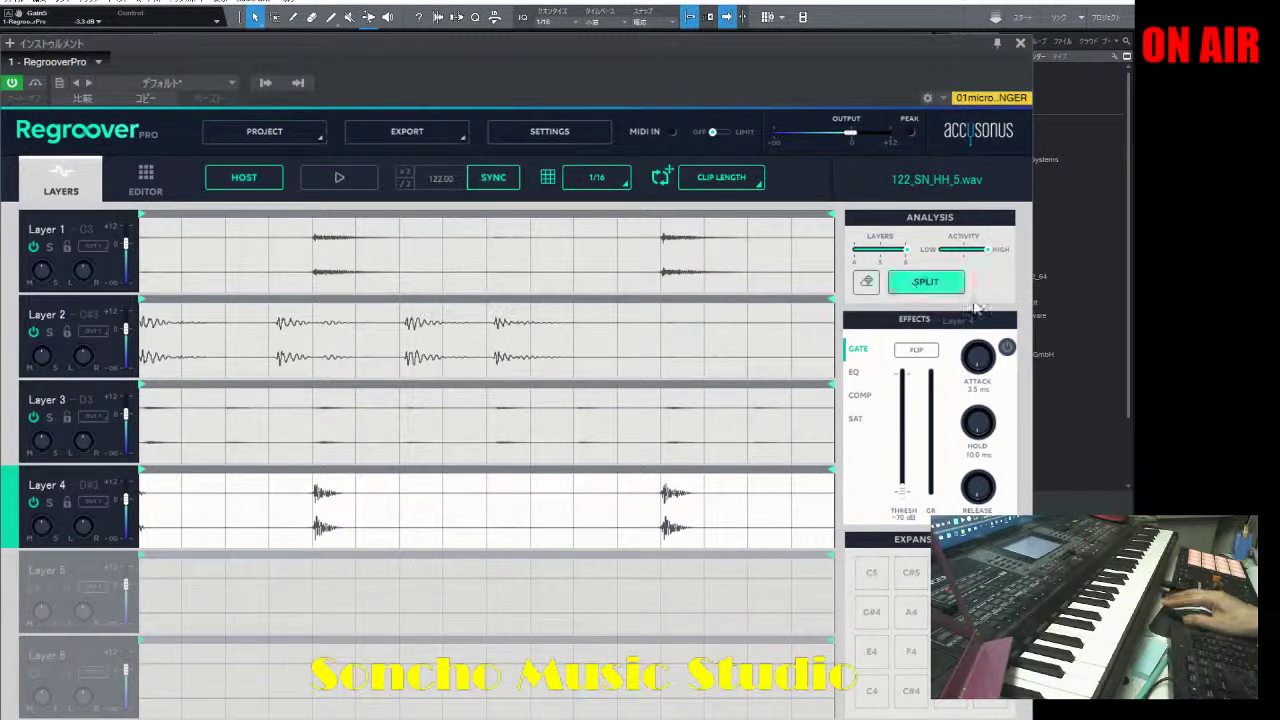
left_click(924, 284)
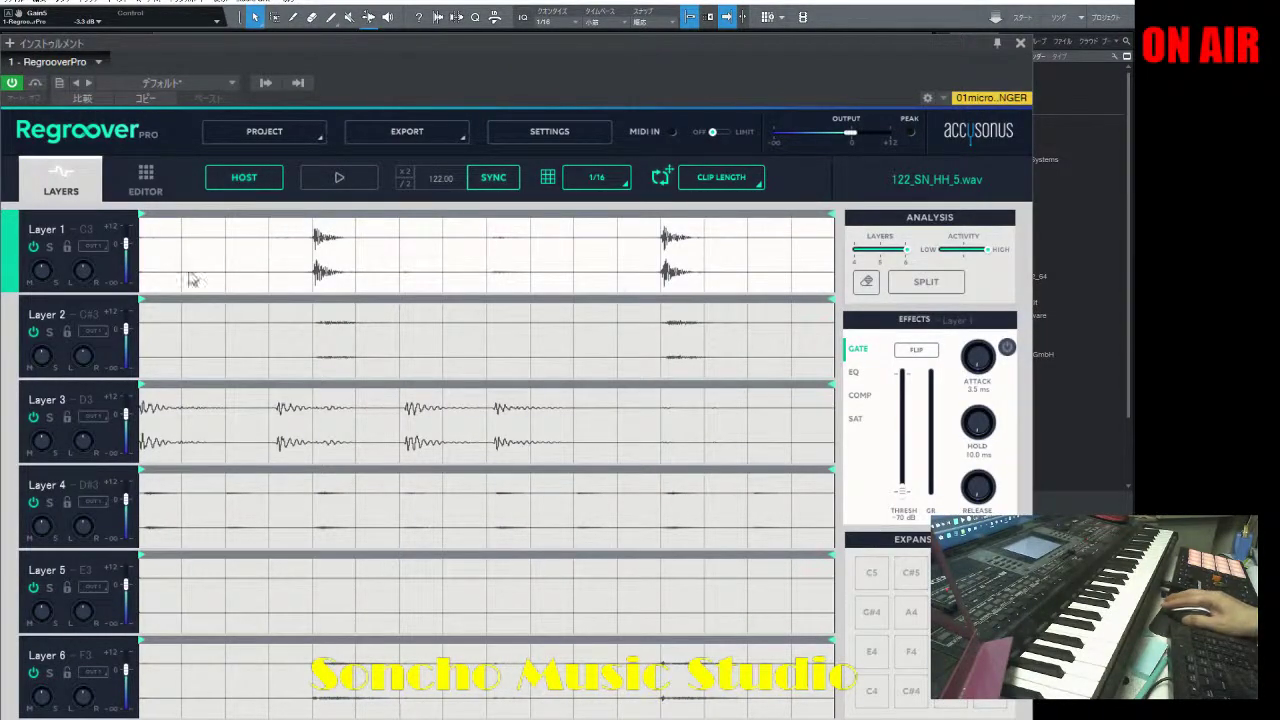
Step: Audition each of the six new layers in solo, clear the solo on Layer 6, and stop playback
left_click(49, 247)
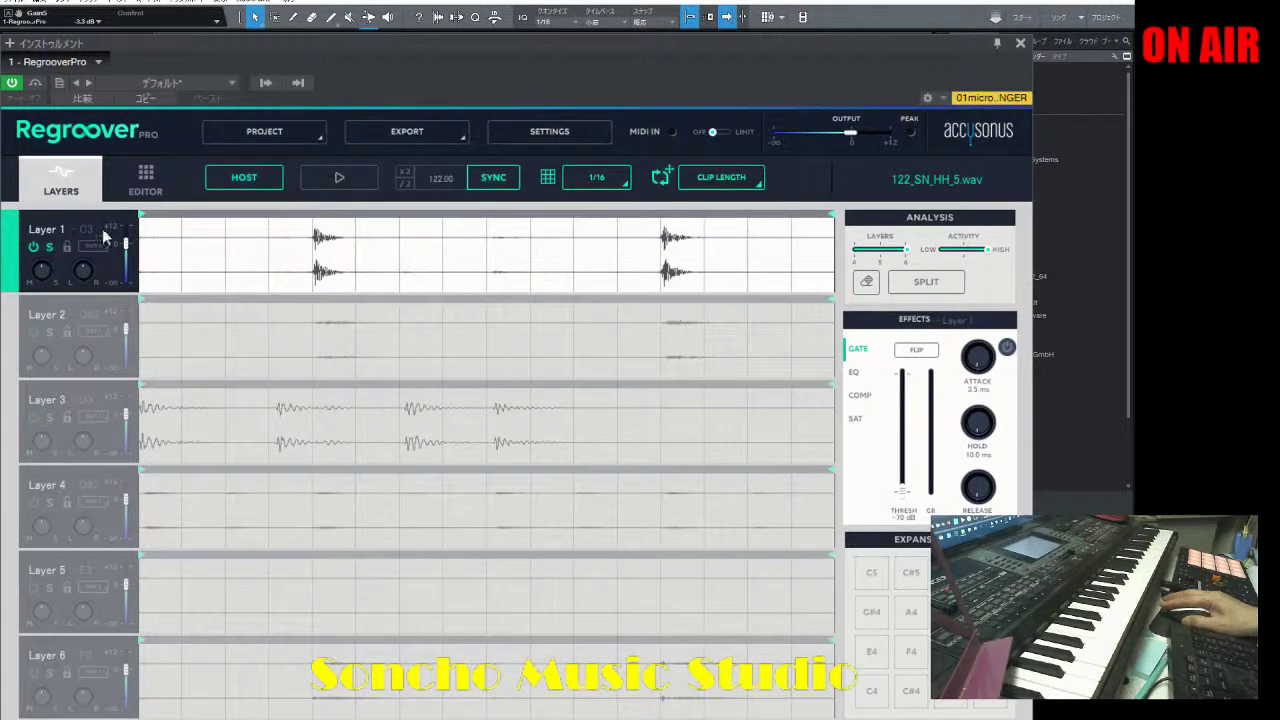
left_click(366, 184)
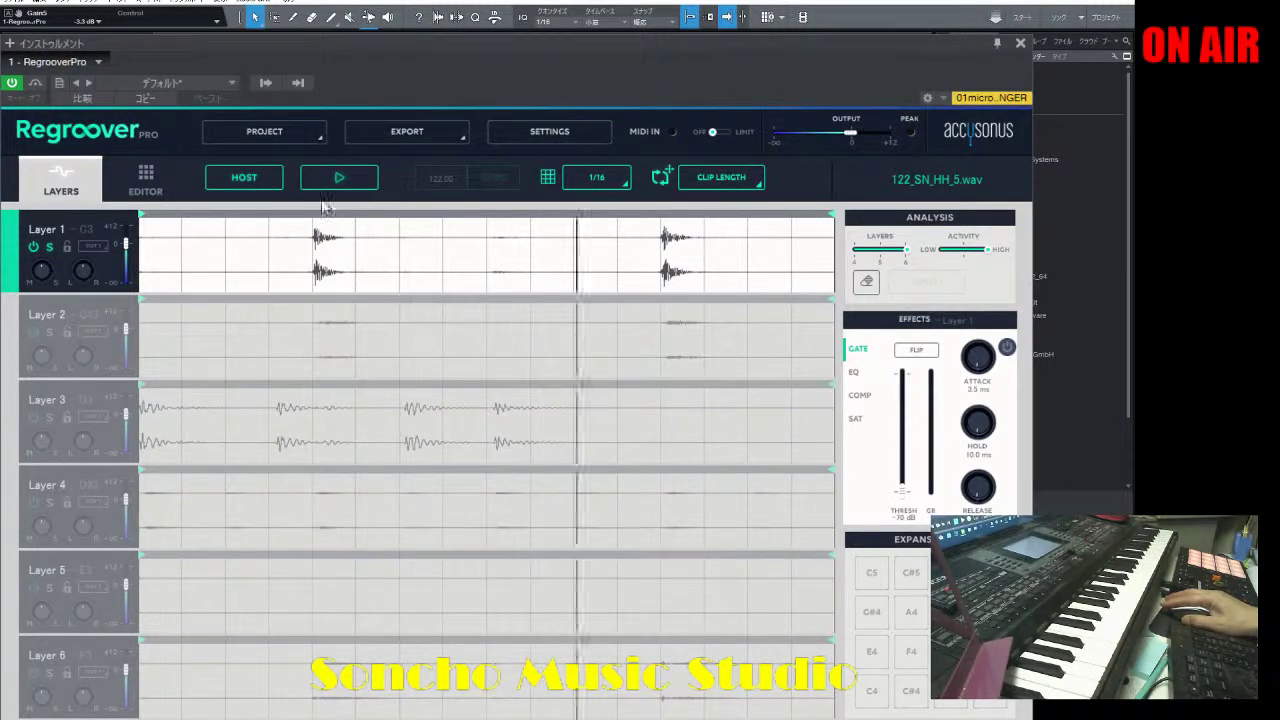
left_click(49, 332)
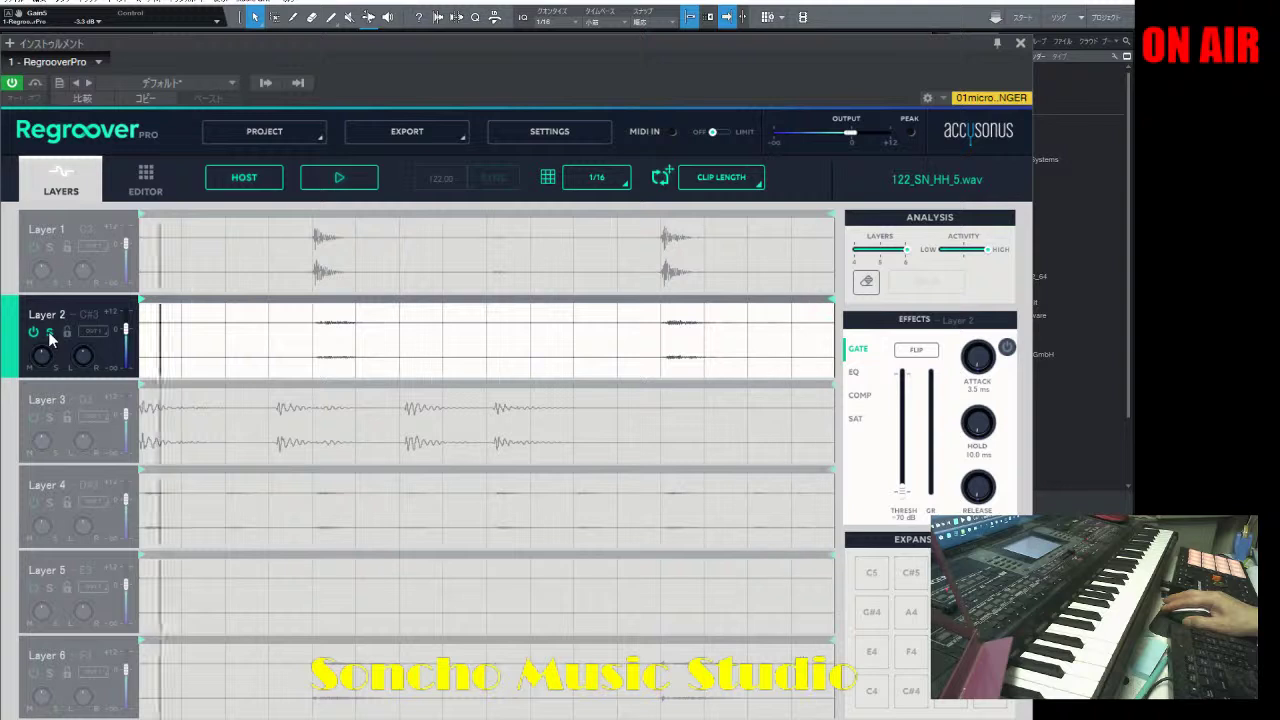
left_click(49, 417)
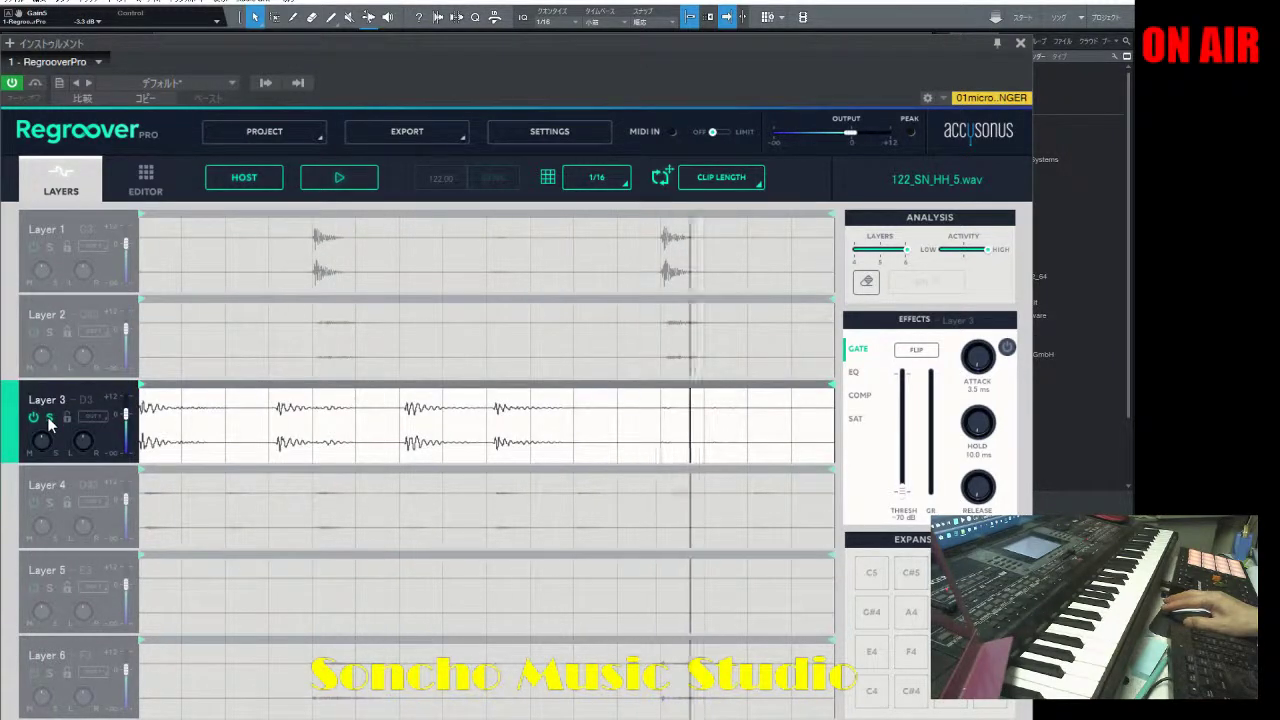
left_click(49, 502)
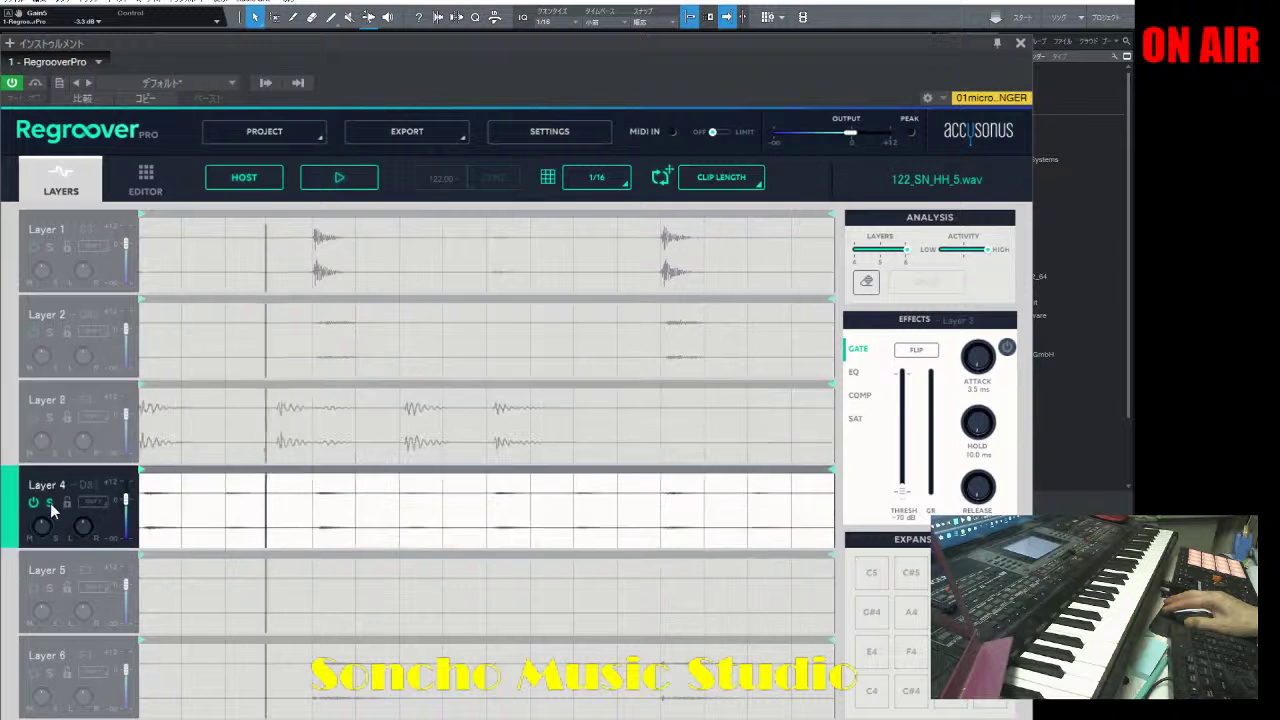
left_click(52, 584)
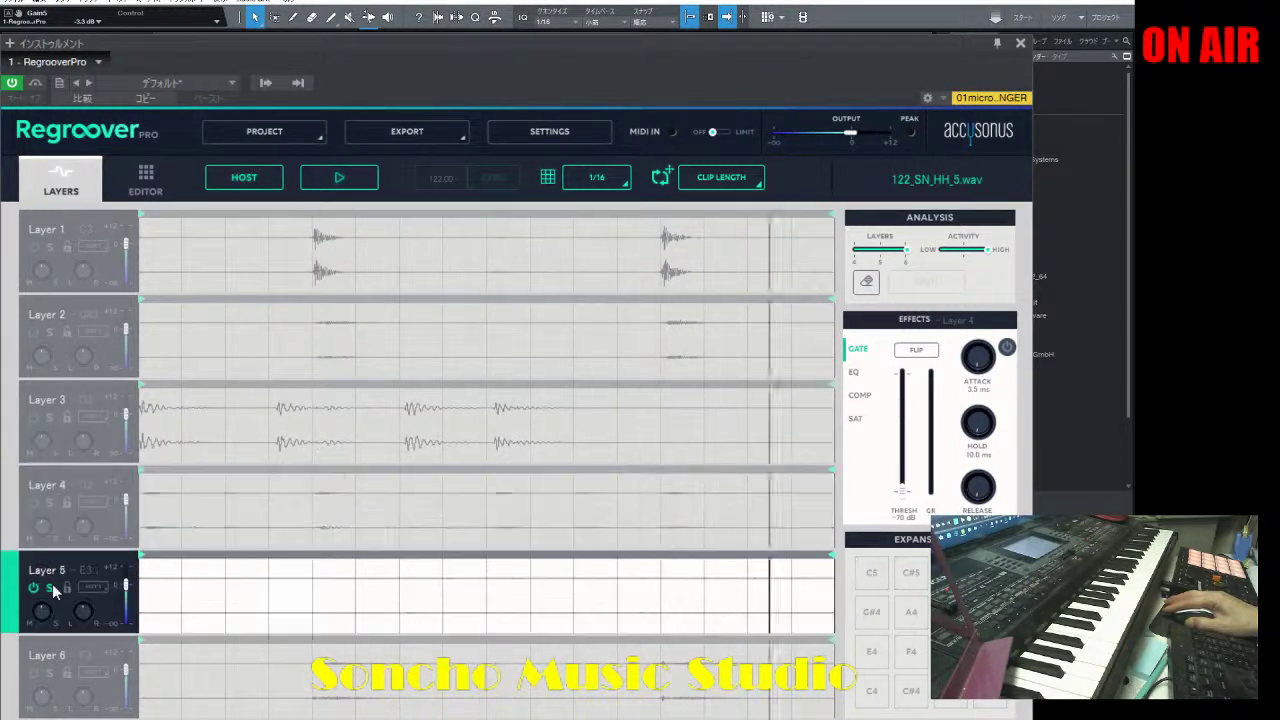
left_click(48, 673)
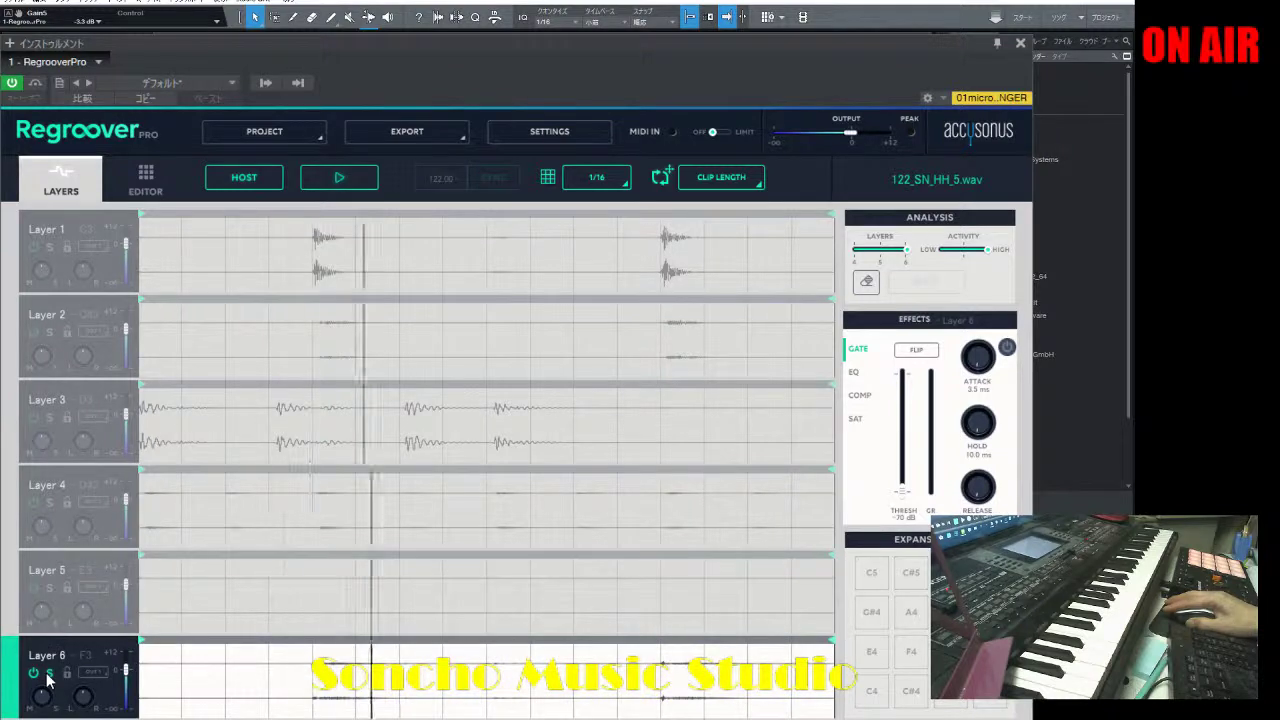
left_click(48, 673)
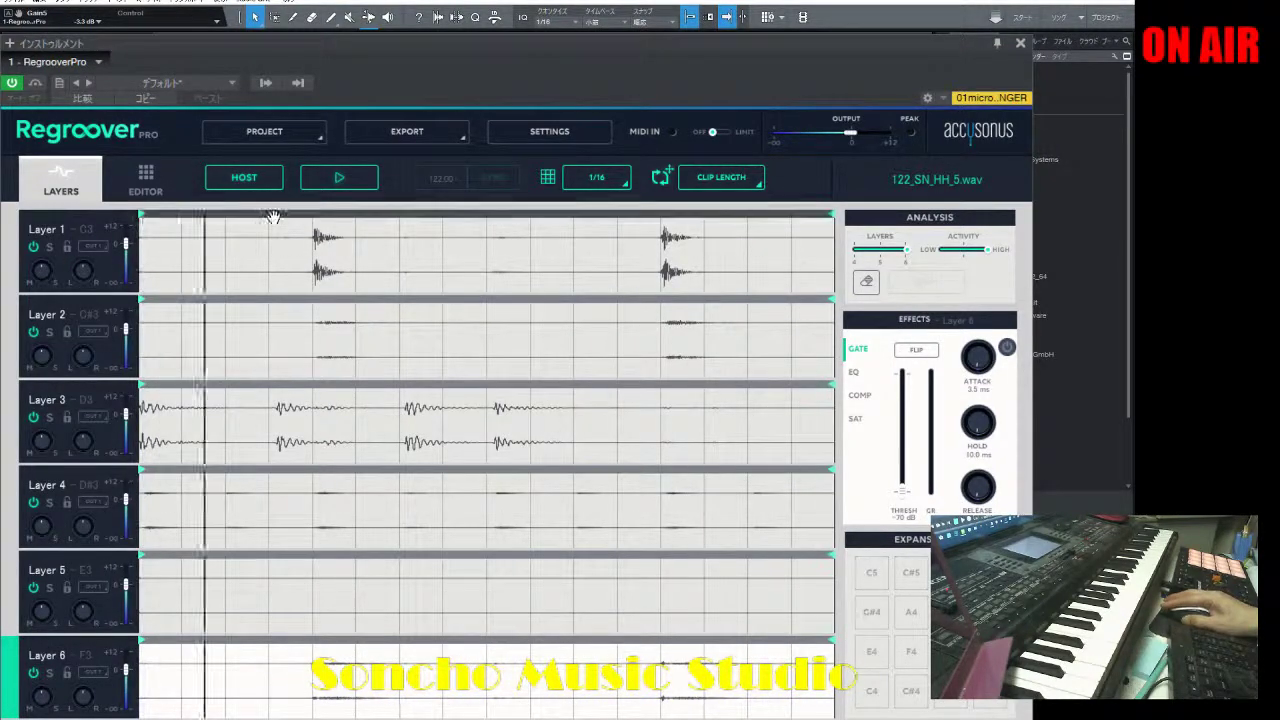
left_click(350, 179)
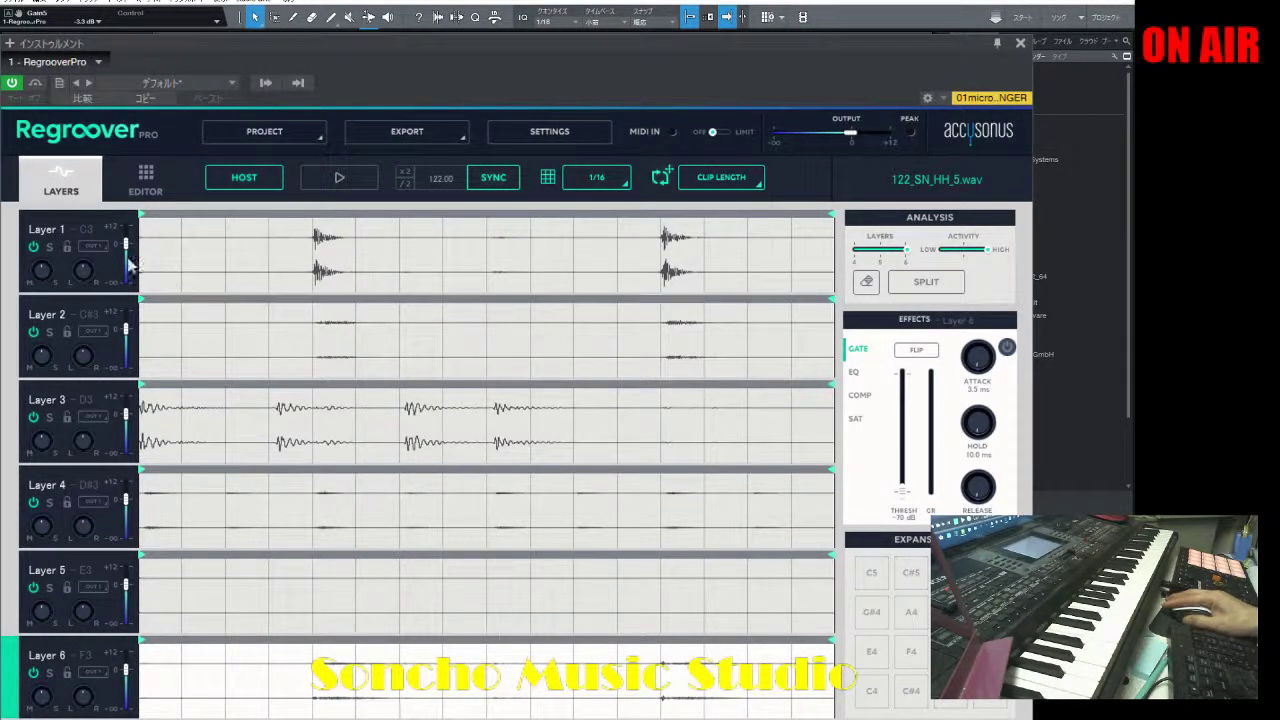
Step: Solo Layer 1 and play it back to check for stray sounds between the main hits
left_click(45, 255)
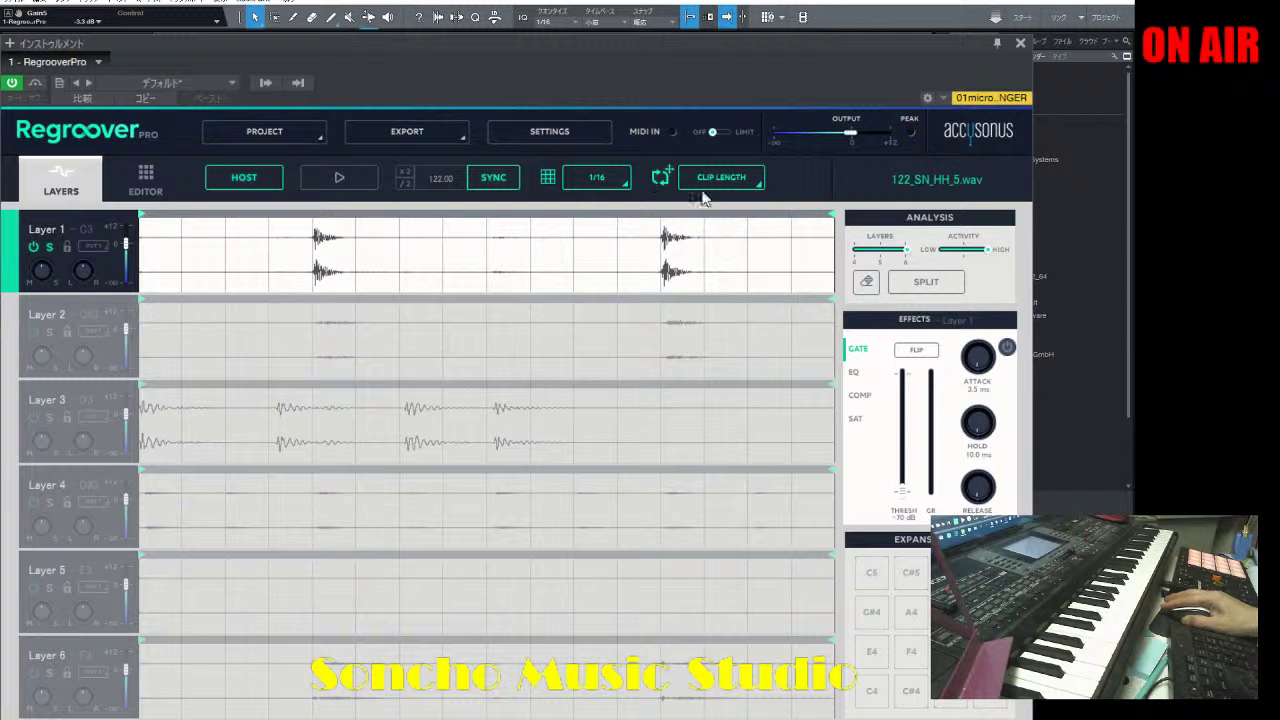
left_click(340, 178)
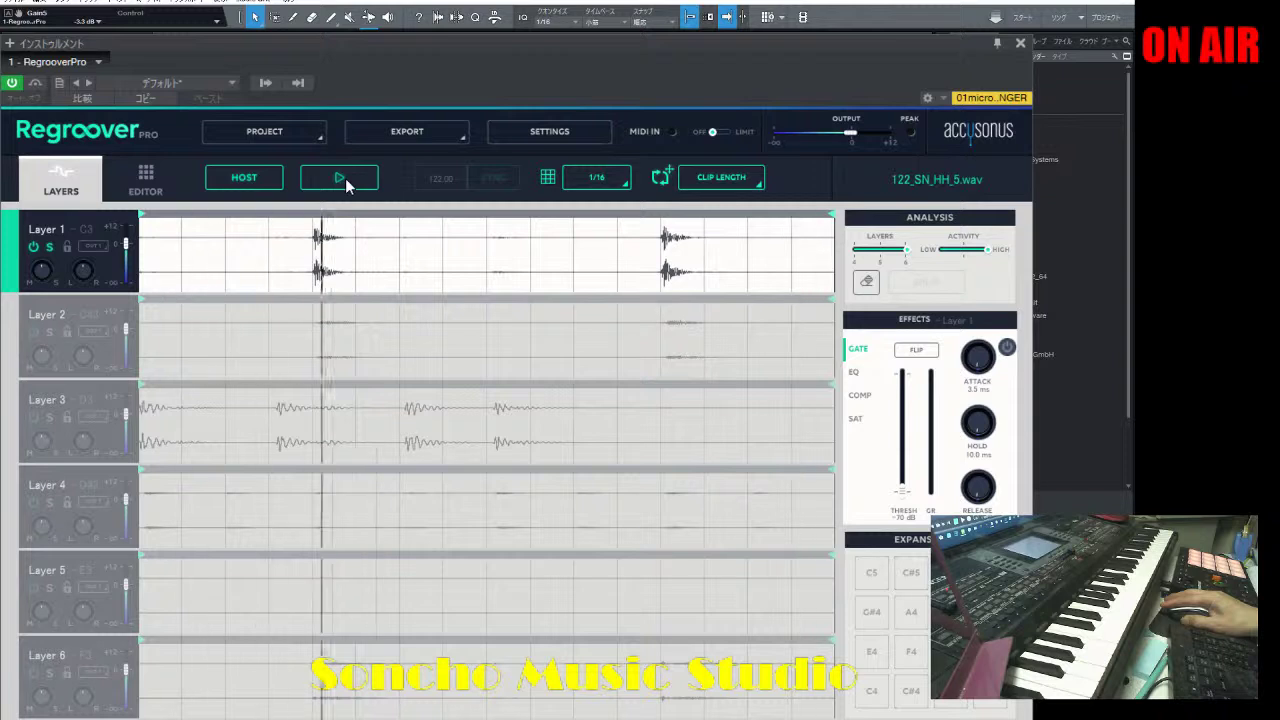
left_click(345, 178)
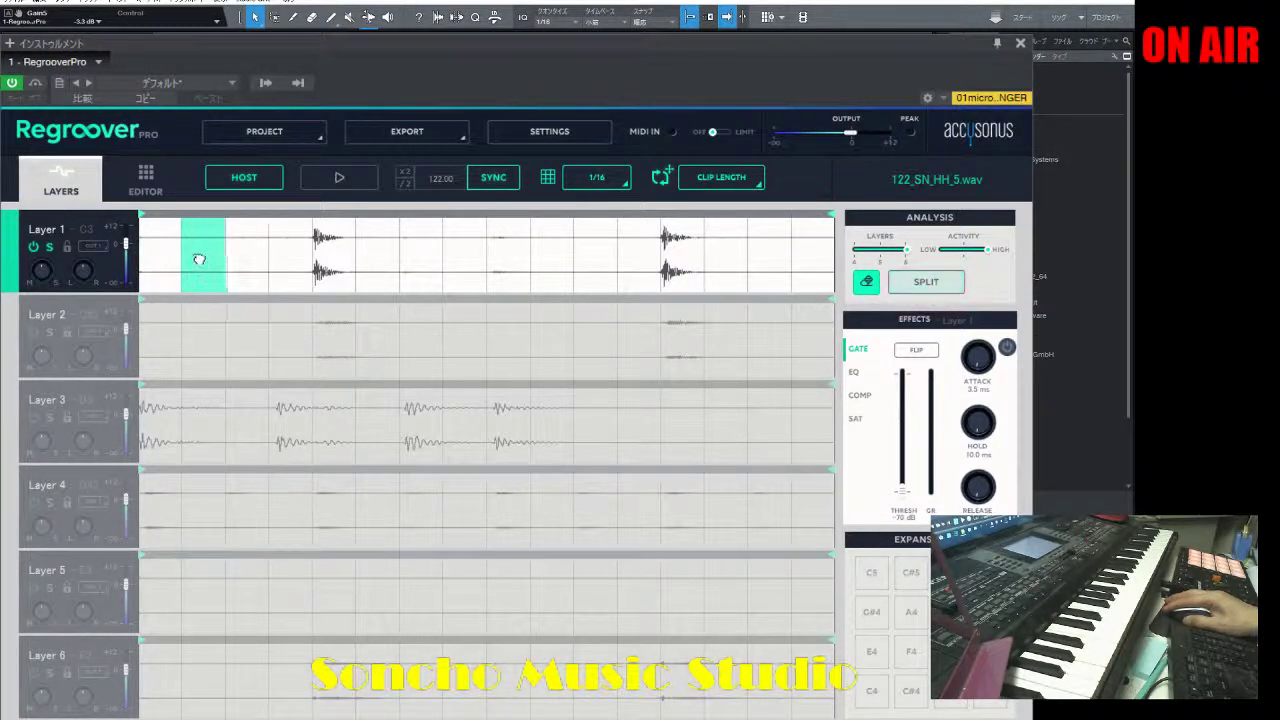
Step: Mark everything in Layer 1 except its two main hits for erasing, and split the layers again
left_click_drag(180, 252, 307, 270)
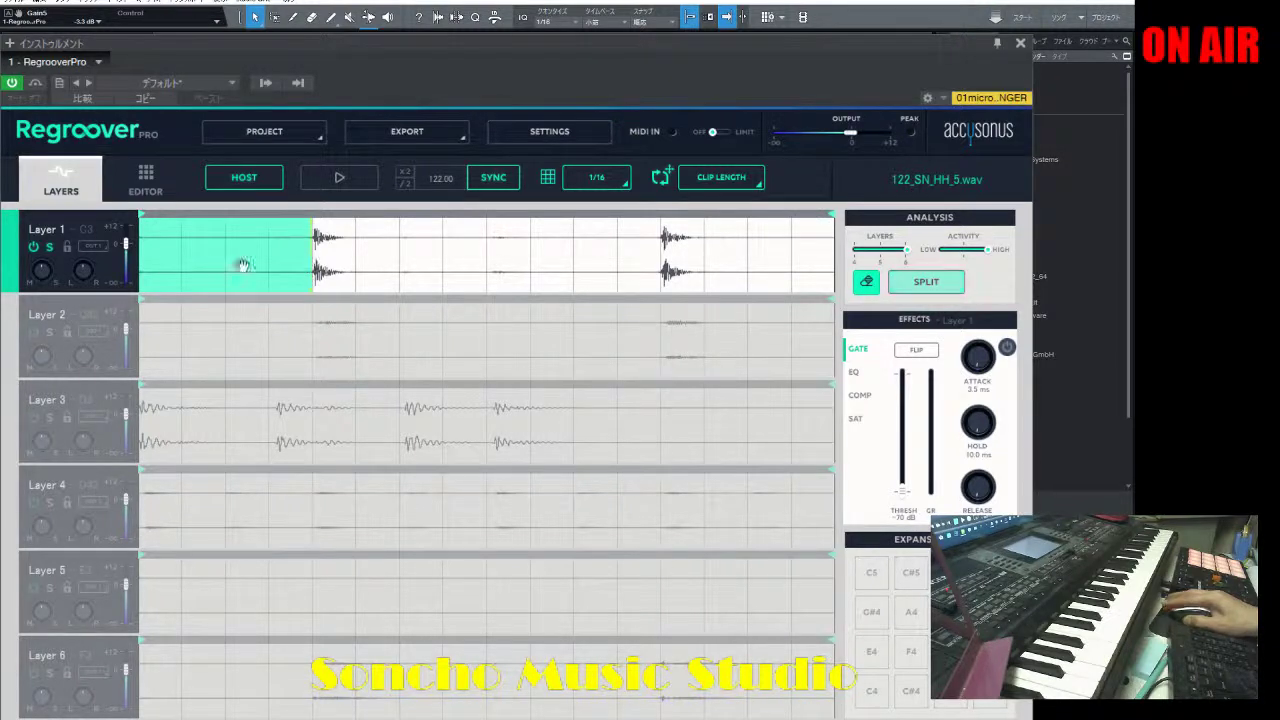
left_click(362, 259)
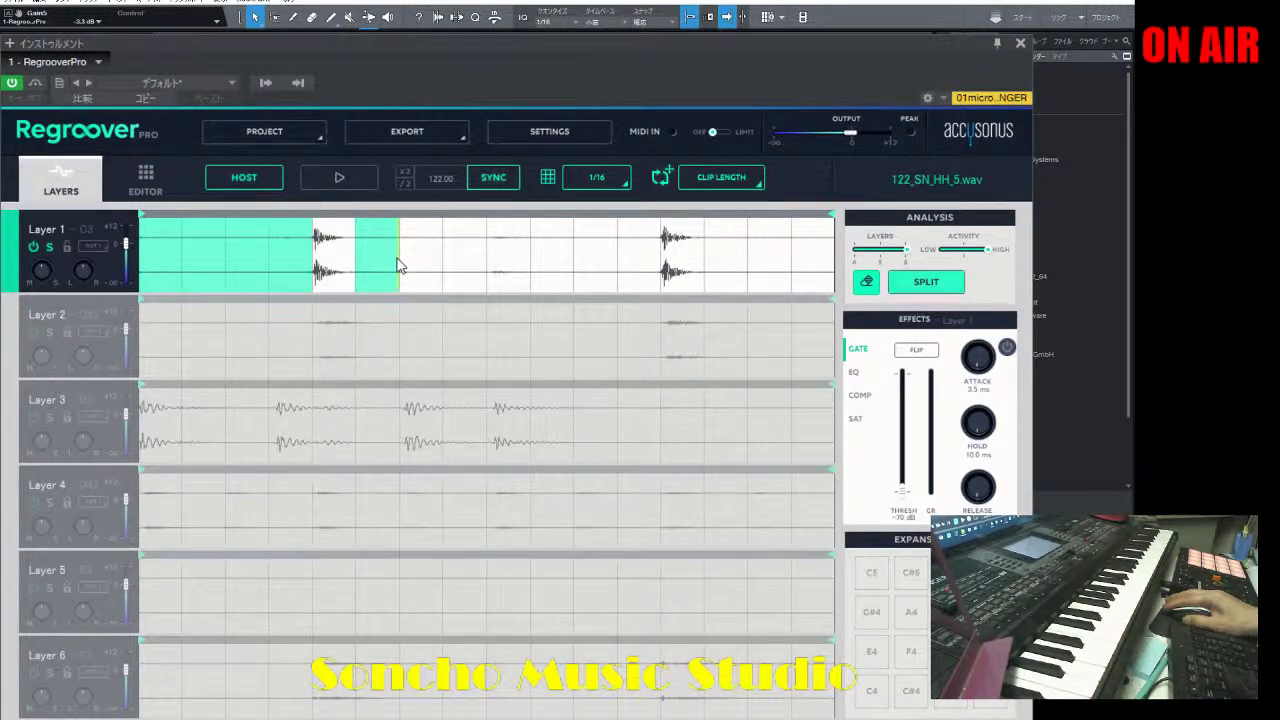
left_click_drag(397, 265, 645, 268)
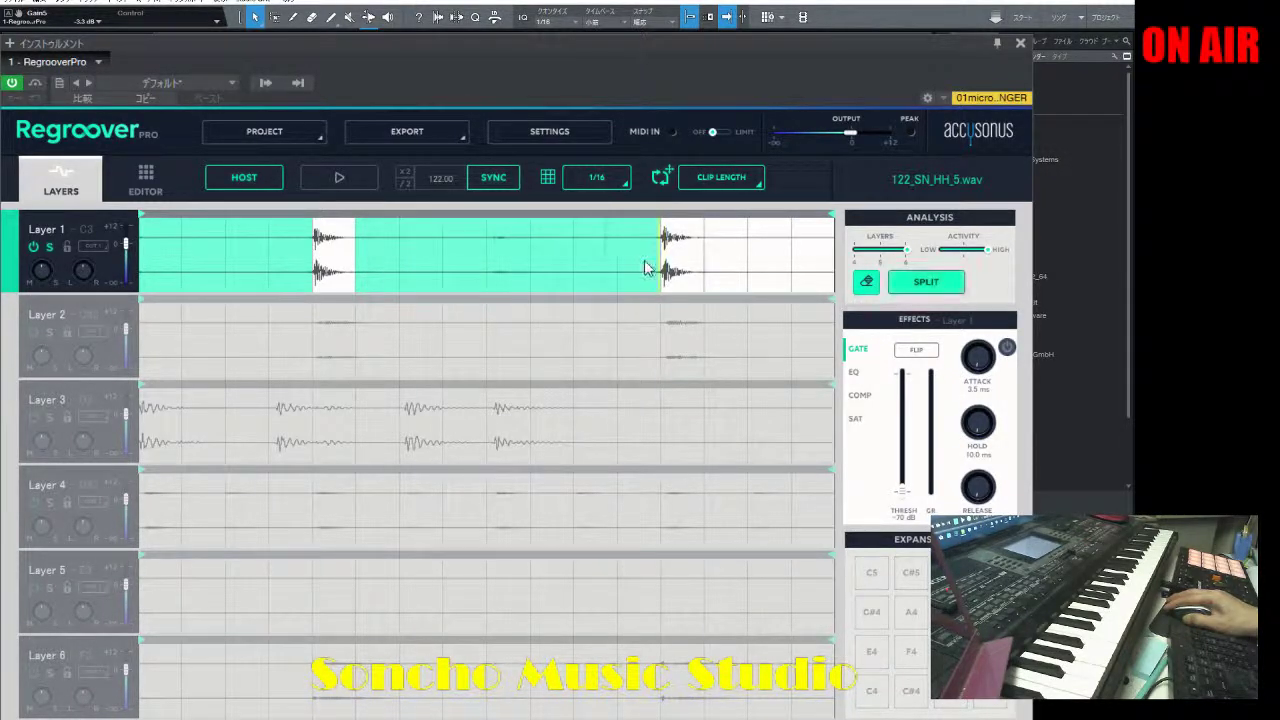
left_click(735, 258)
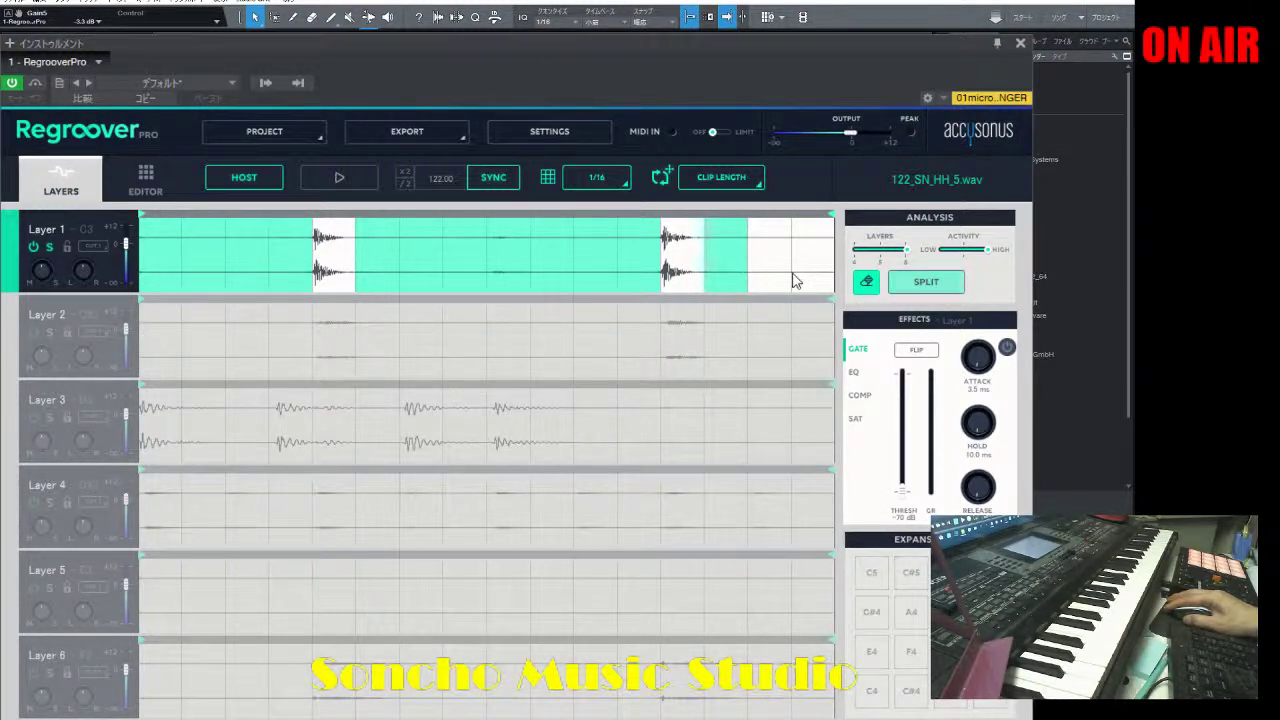
left_click_drag(754, 255, 829, 257)
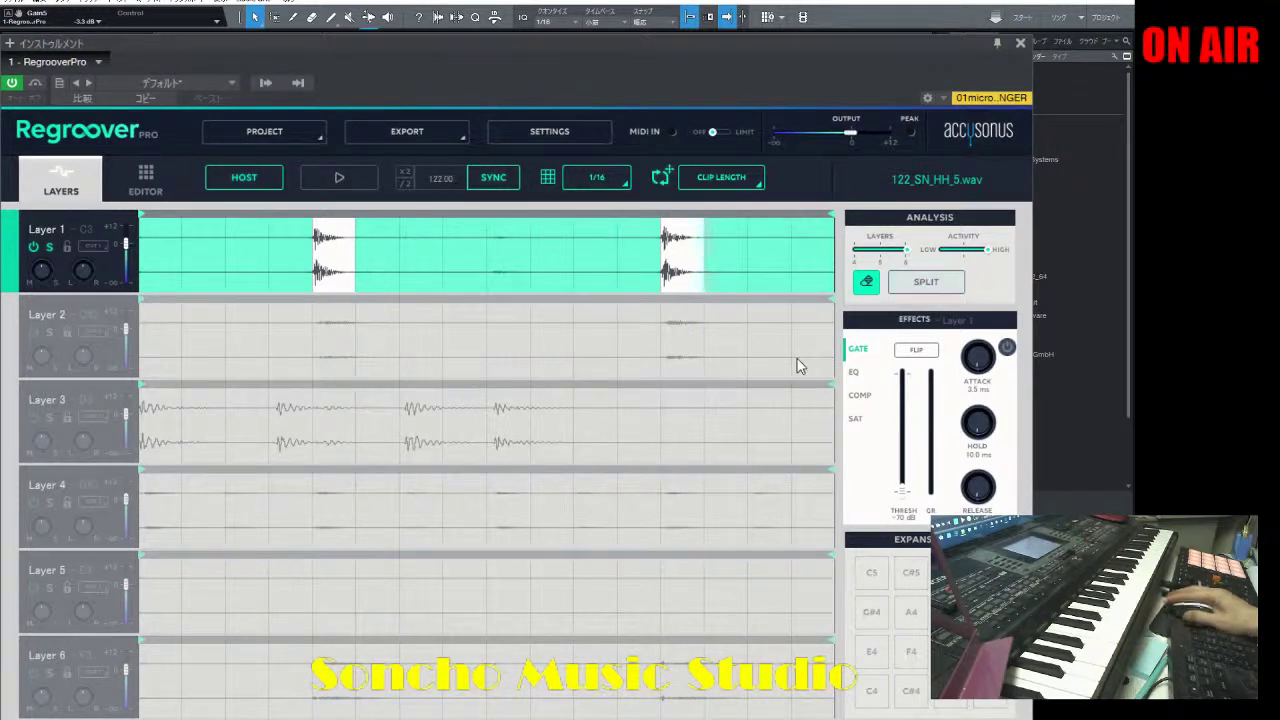
left_click(920, 283)
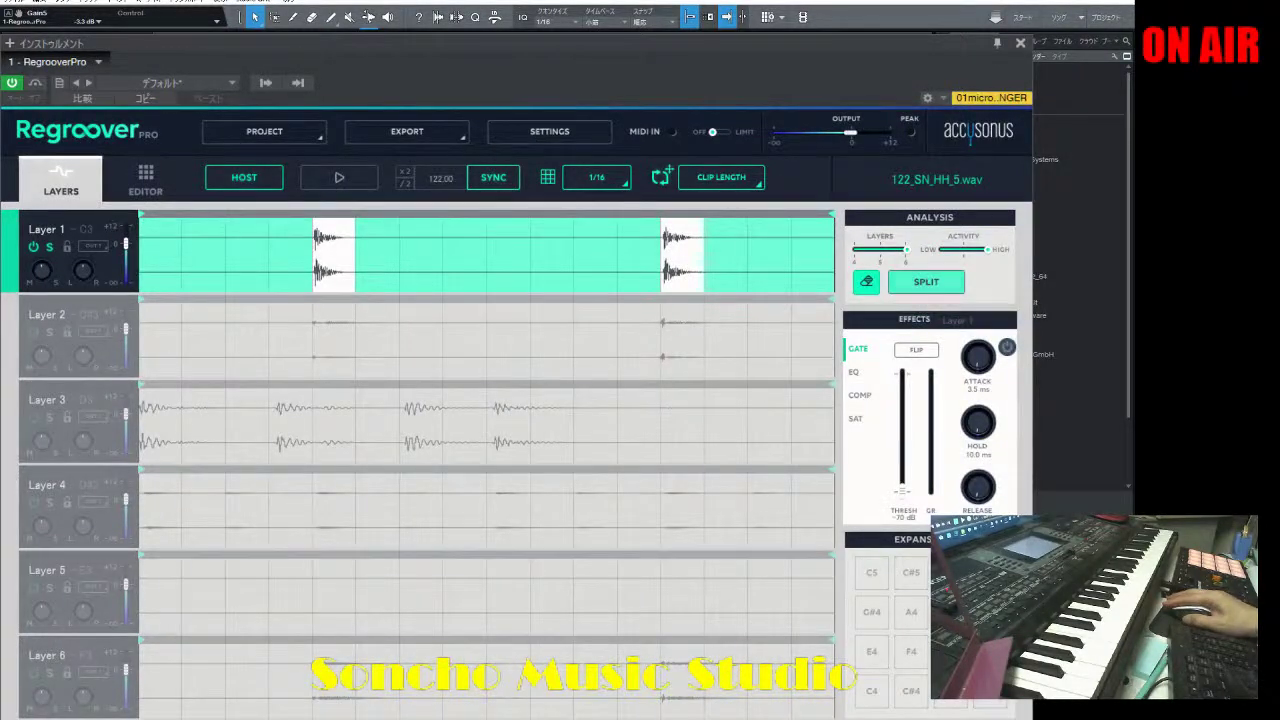
Step: Play back the cleaned Layer 1, and solo and play back Layer 3
left_click(336, 180)
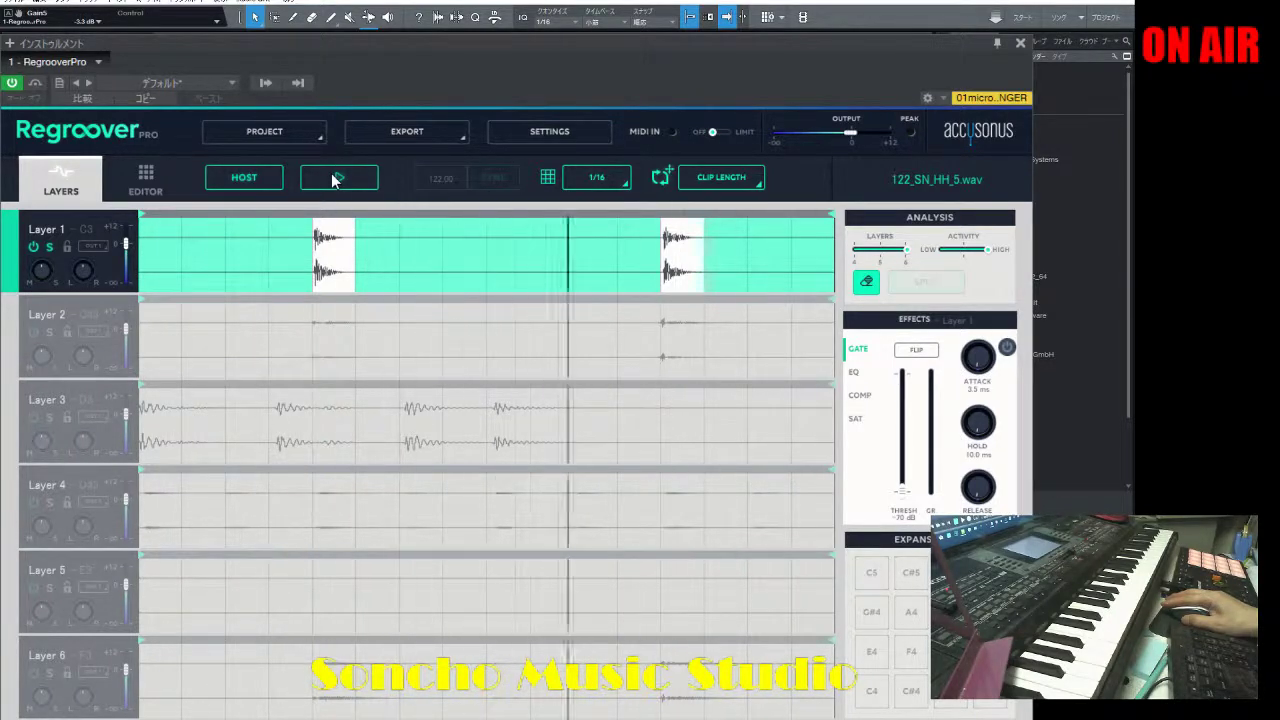
left_click(336, 180)
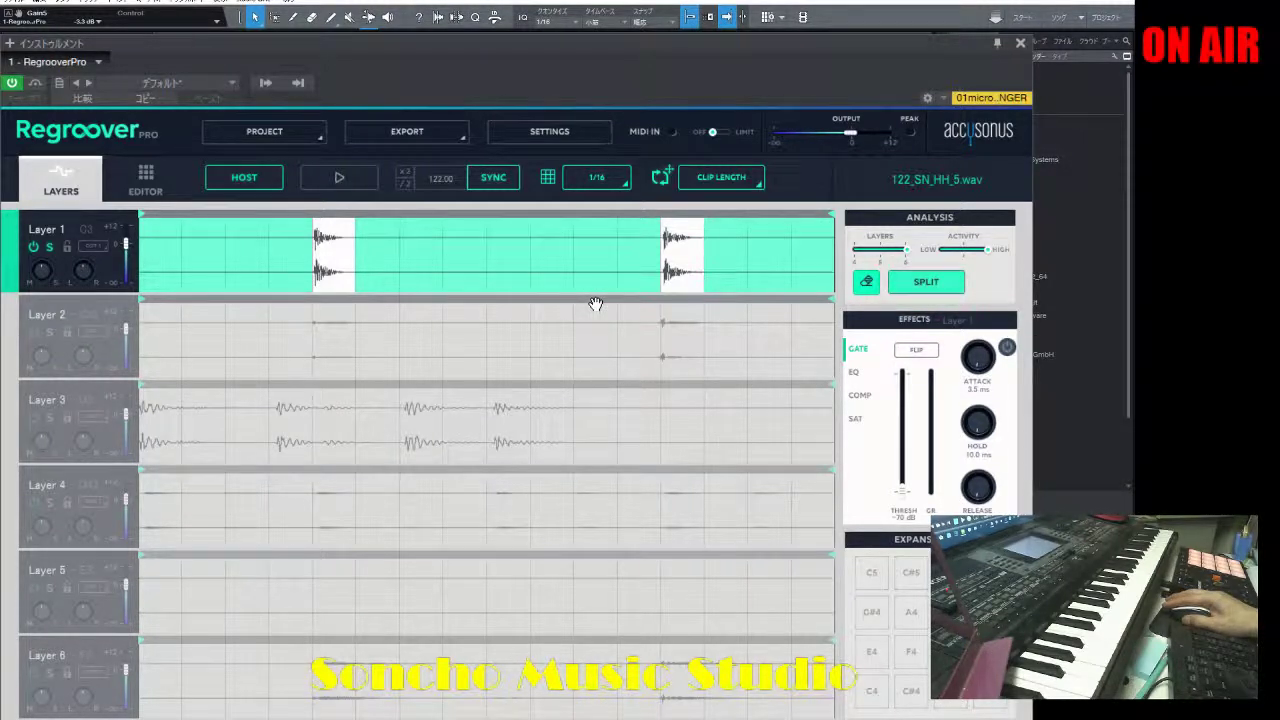
left_click(53, 417)
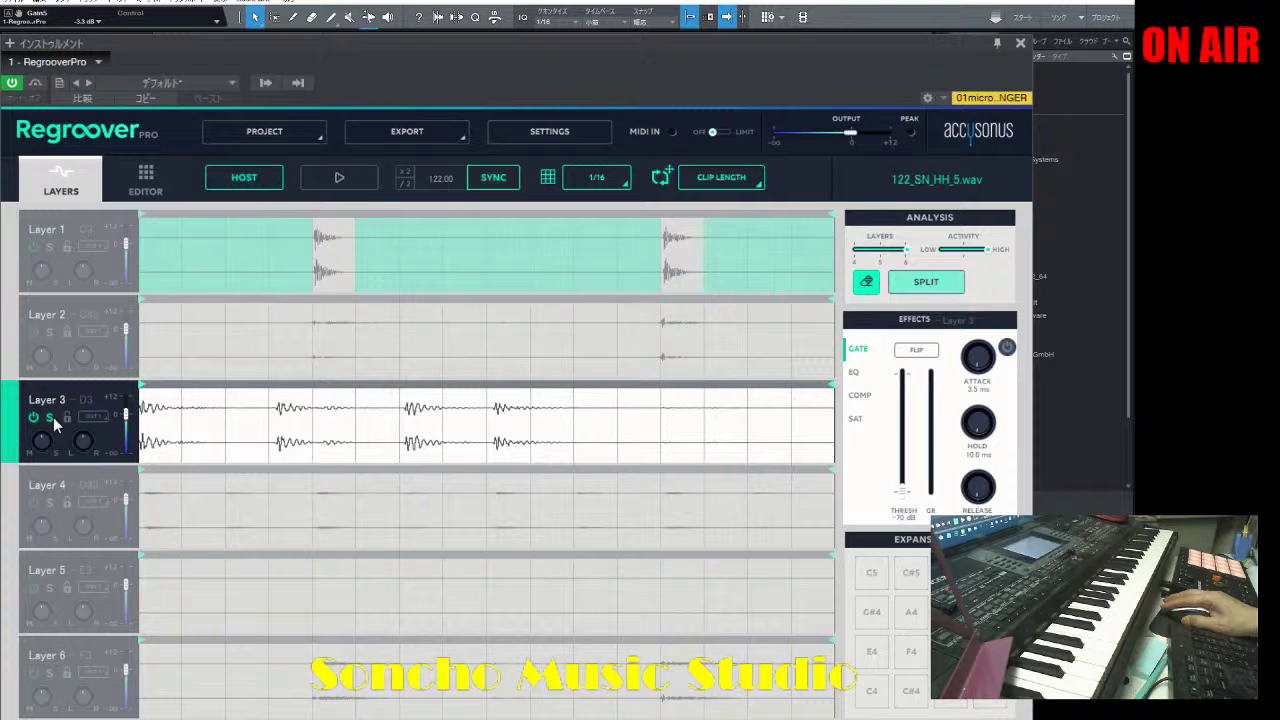
left_click(313, 174)
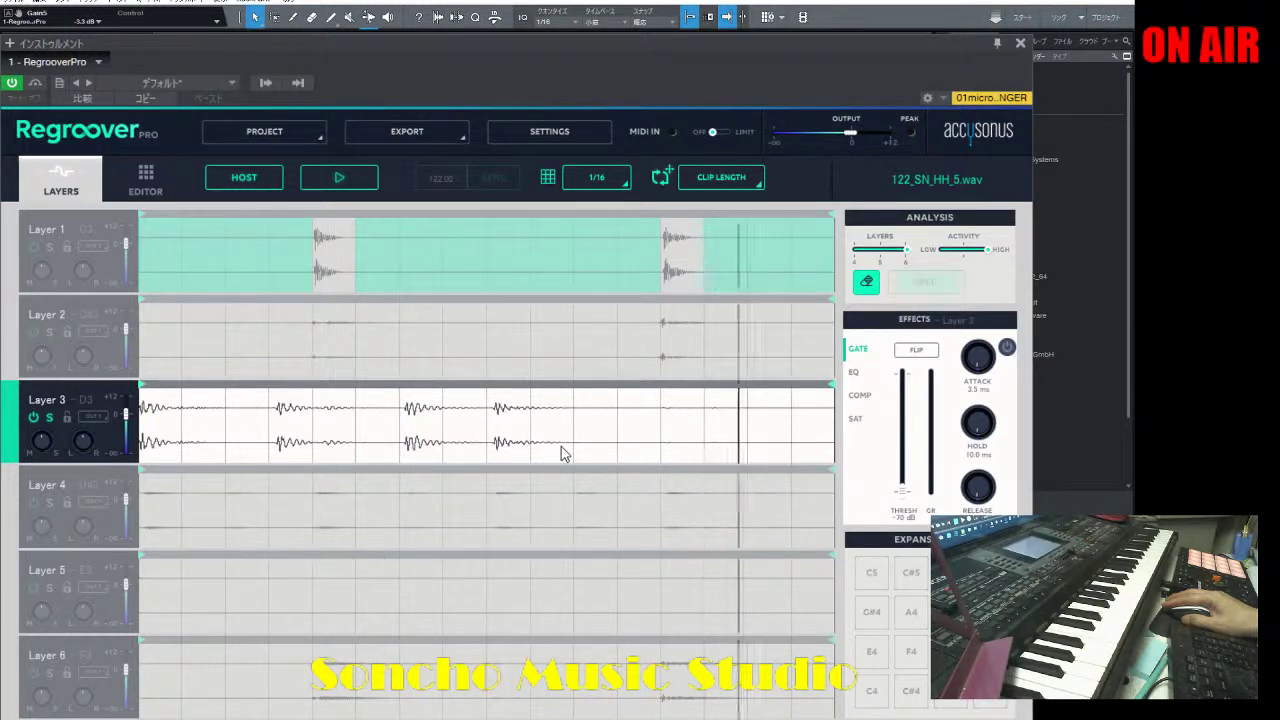
left_click(340, 178)
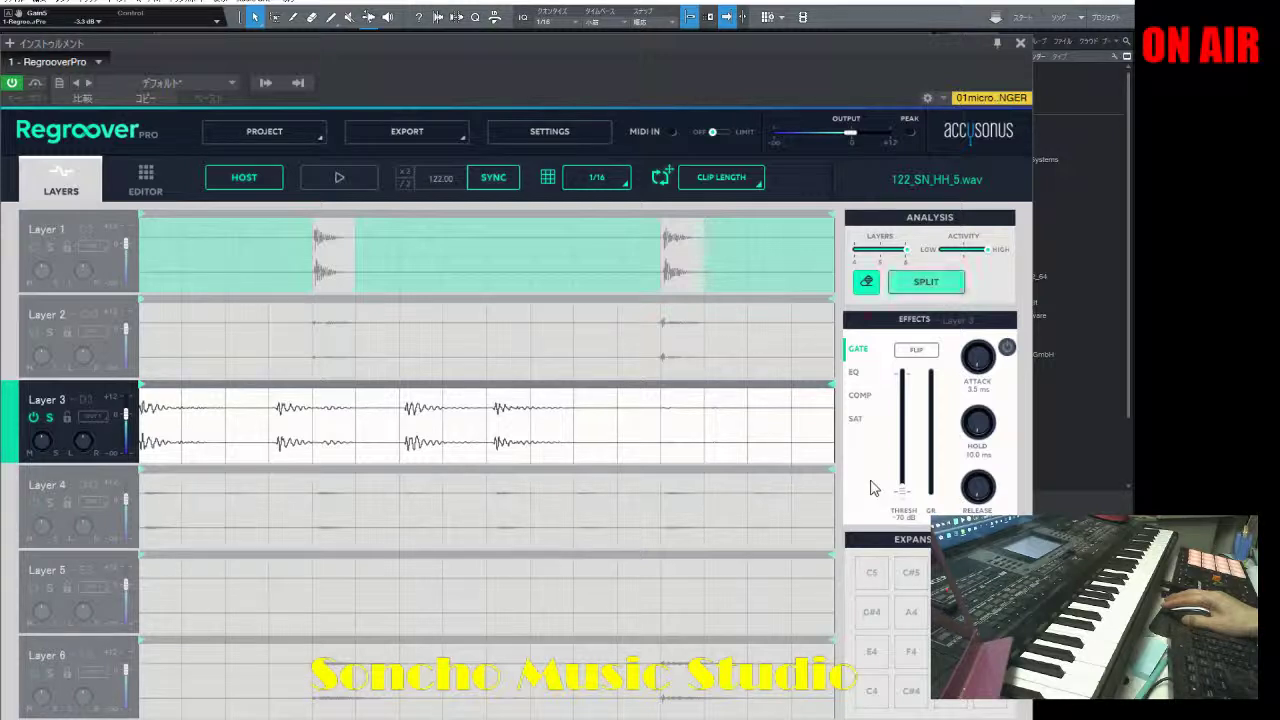
Step: Enable the gate effect on Layer 3 during playback and set its threshold to -12 dB
left_click(352, 186)
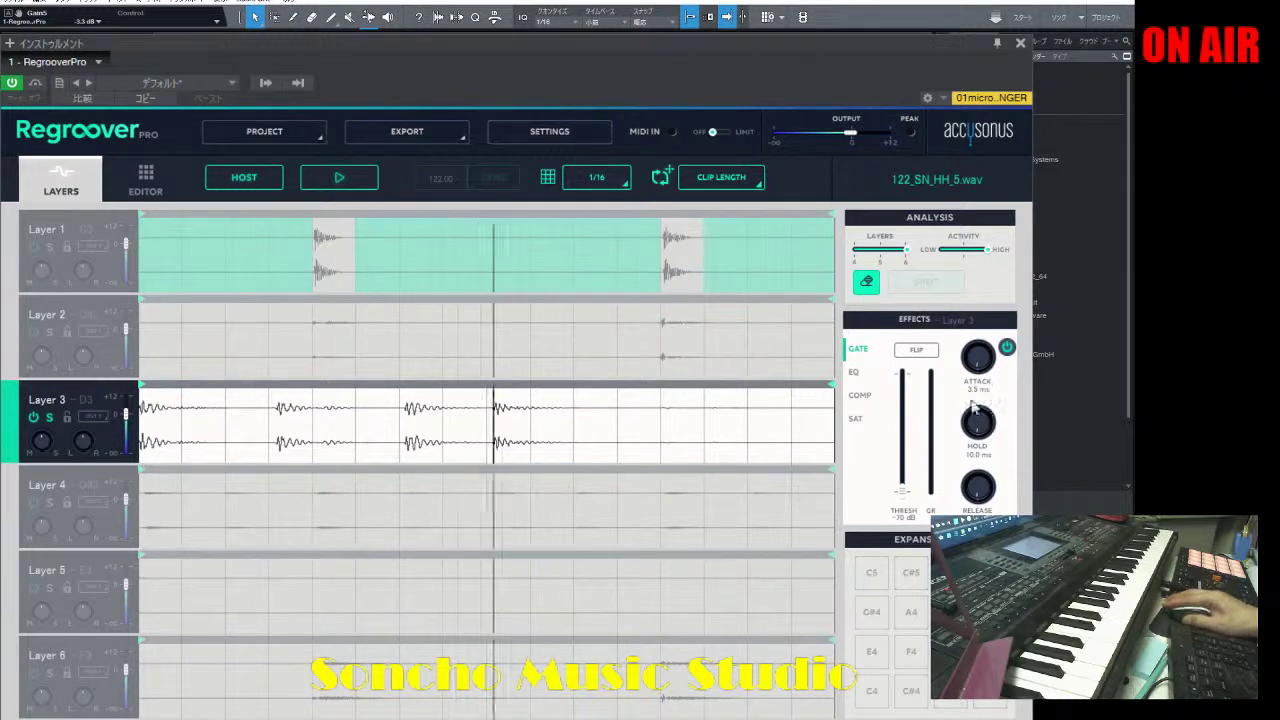
left_click(905, 380)
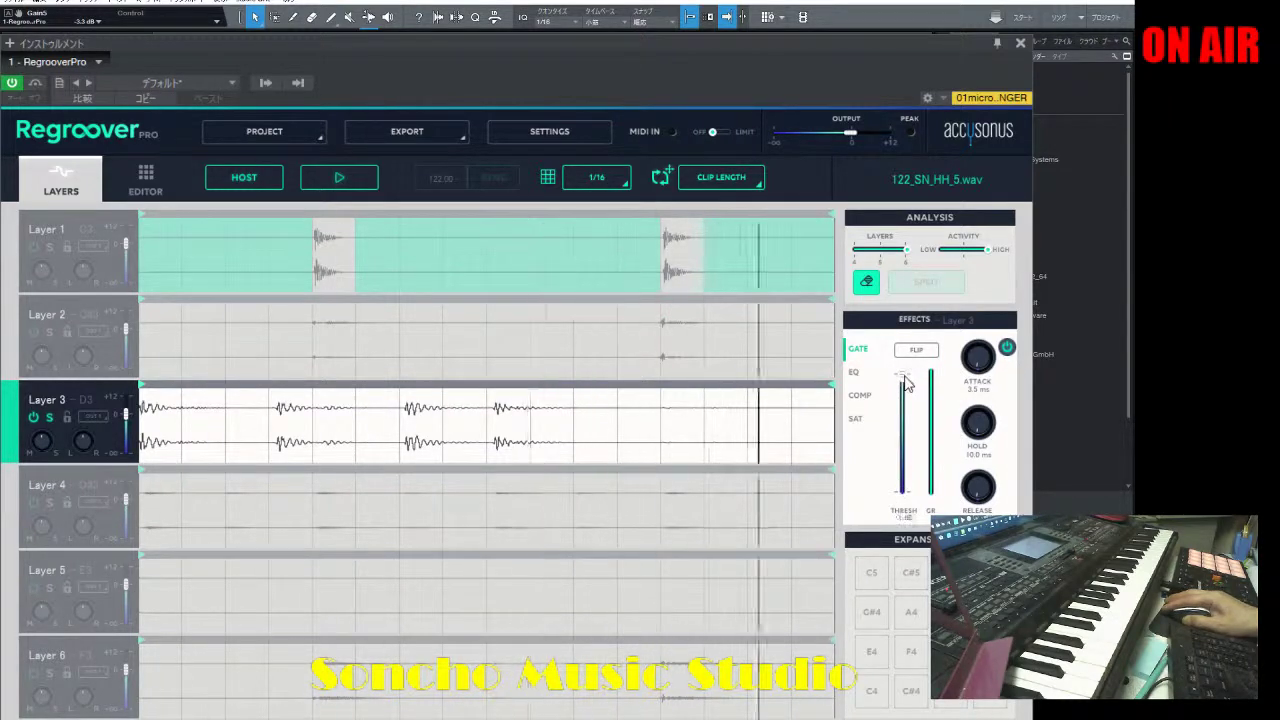
left_click_drag(905, 380, 912, 401)
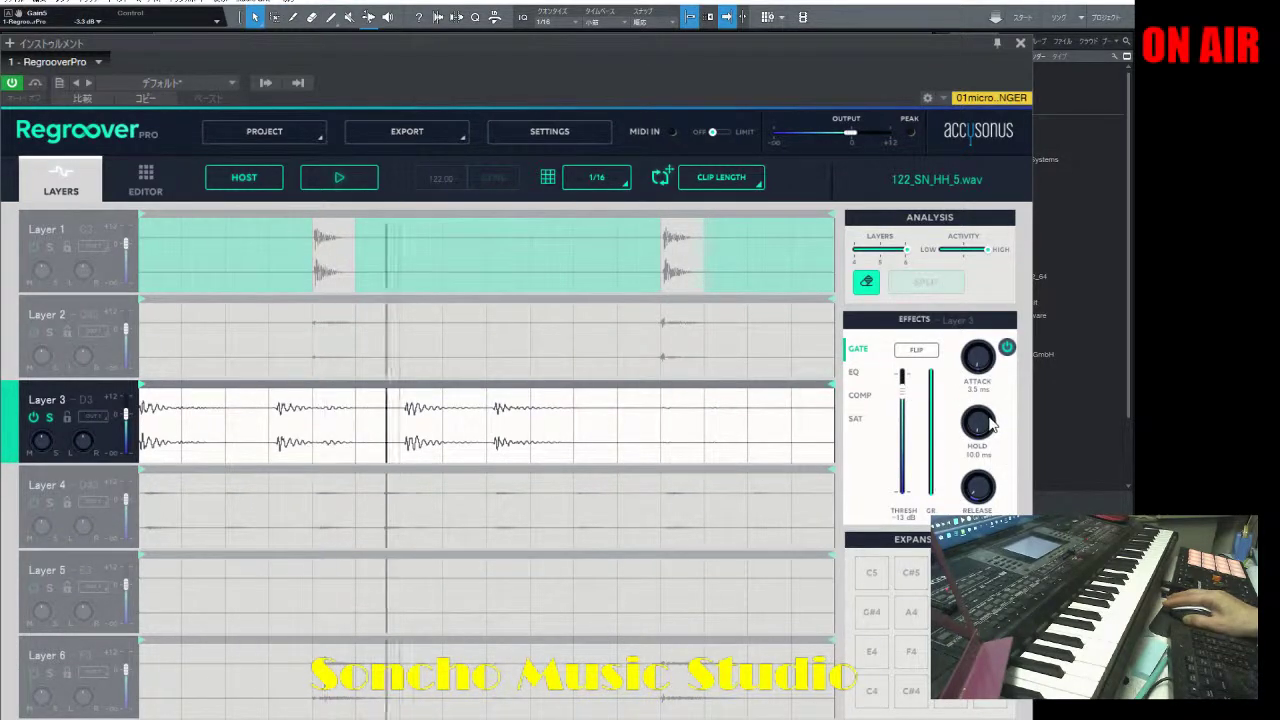
Step: Enable the EQ on Layer 3, boost the low band and set its frequency to 787 Hz
left_click(855, 373)
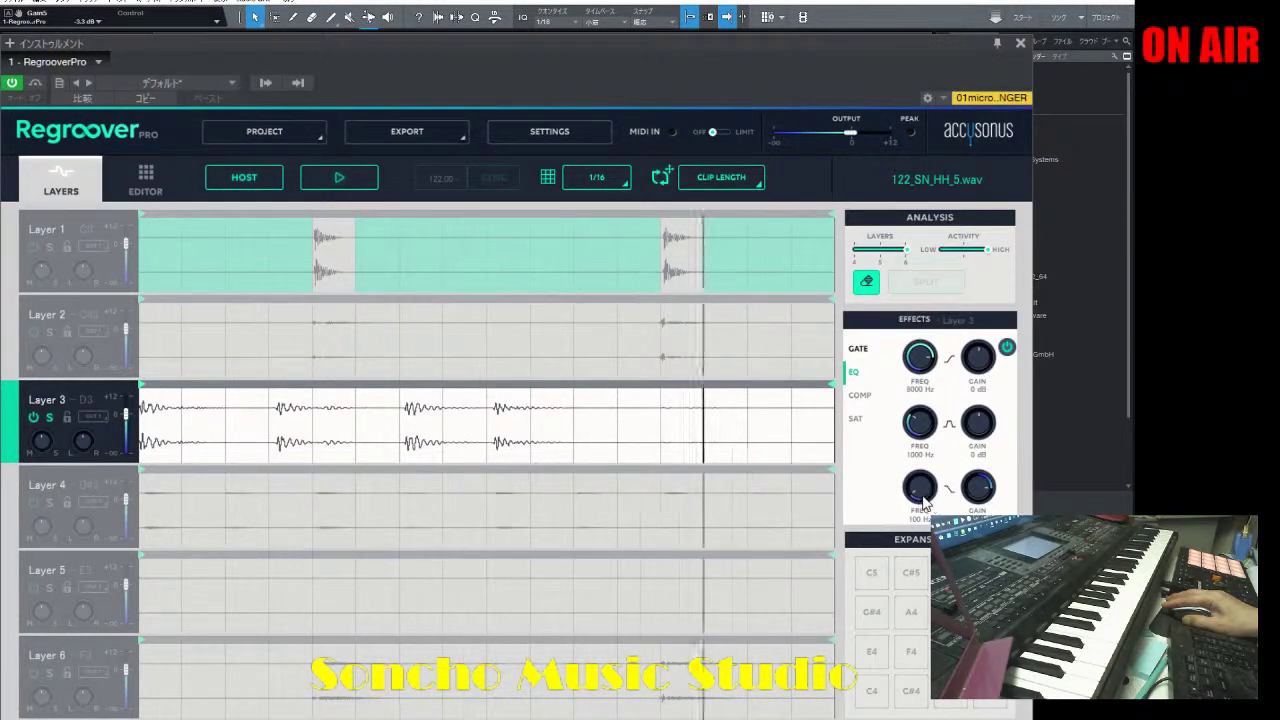
left_click_drag(922, 495, 929, 462)
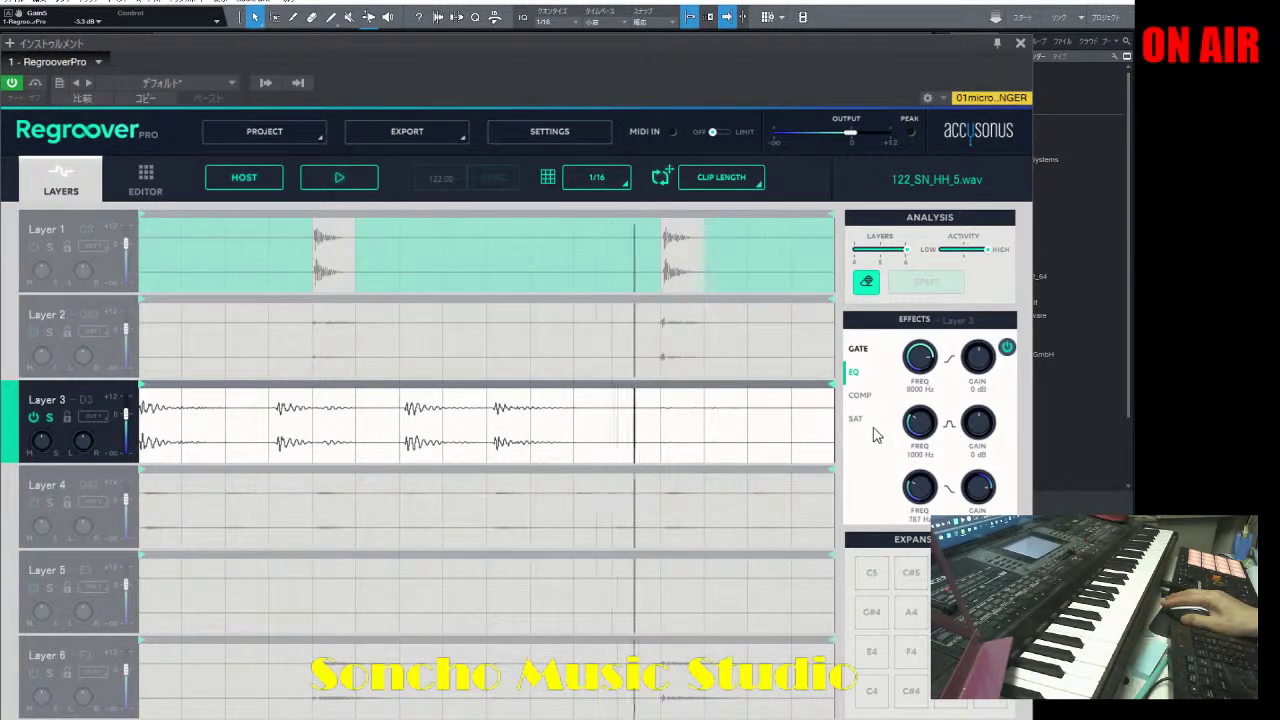
Step: Enable the compressor on Layer 3 with a -21 dB threshold and a 2.5:1 ratio
left_click(862, 397)
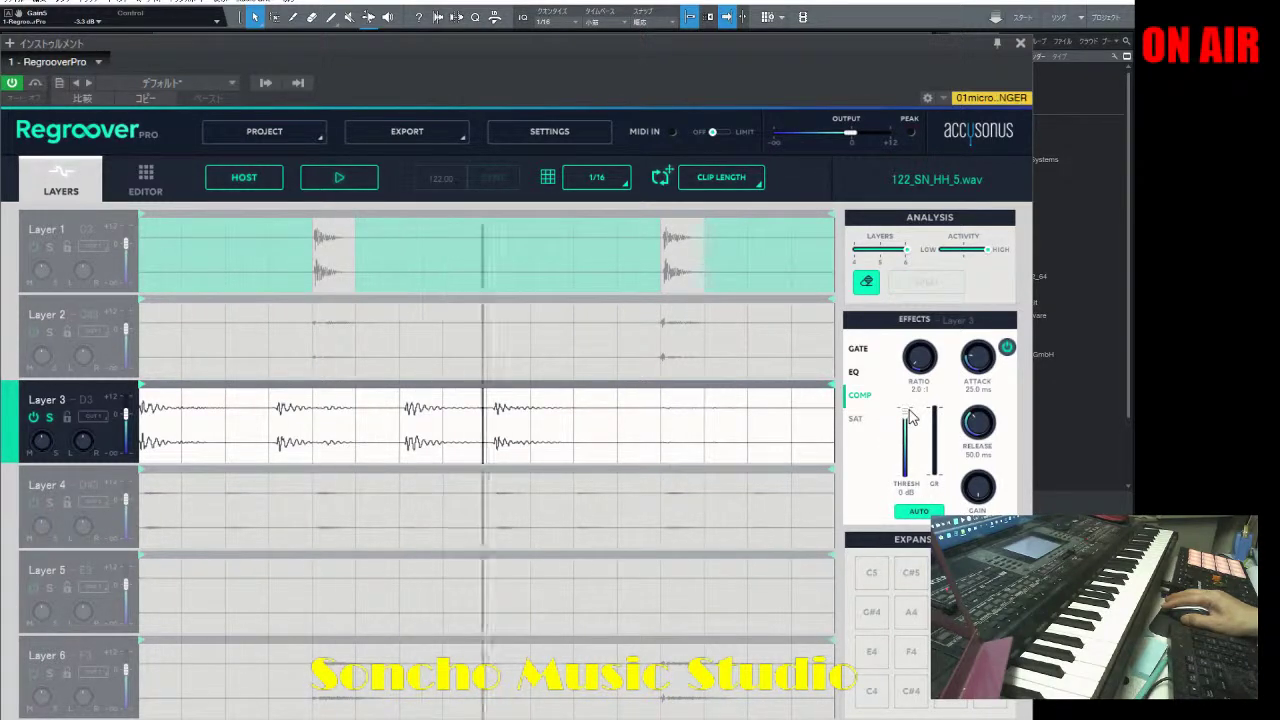
left_click_drag(906, 411, 913, 440)
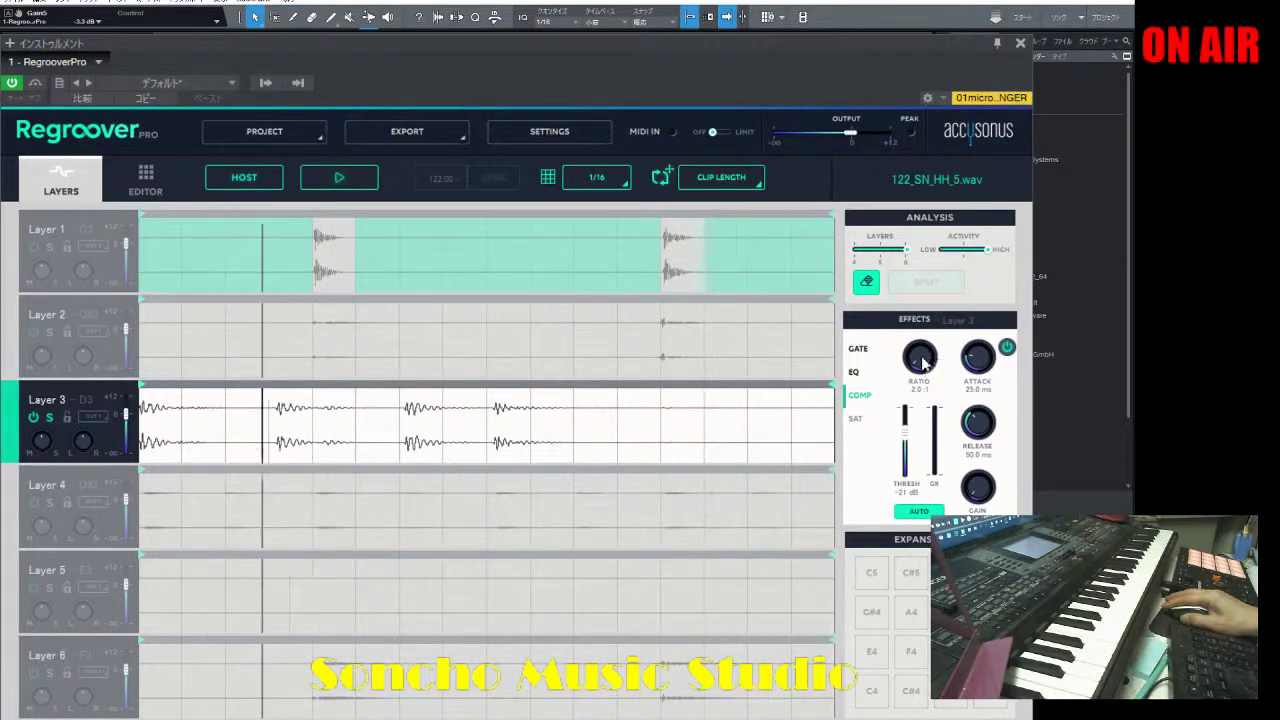
left_click_drag(928, 372, 922, 347)
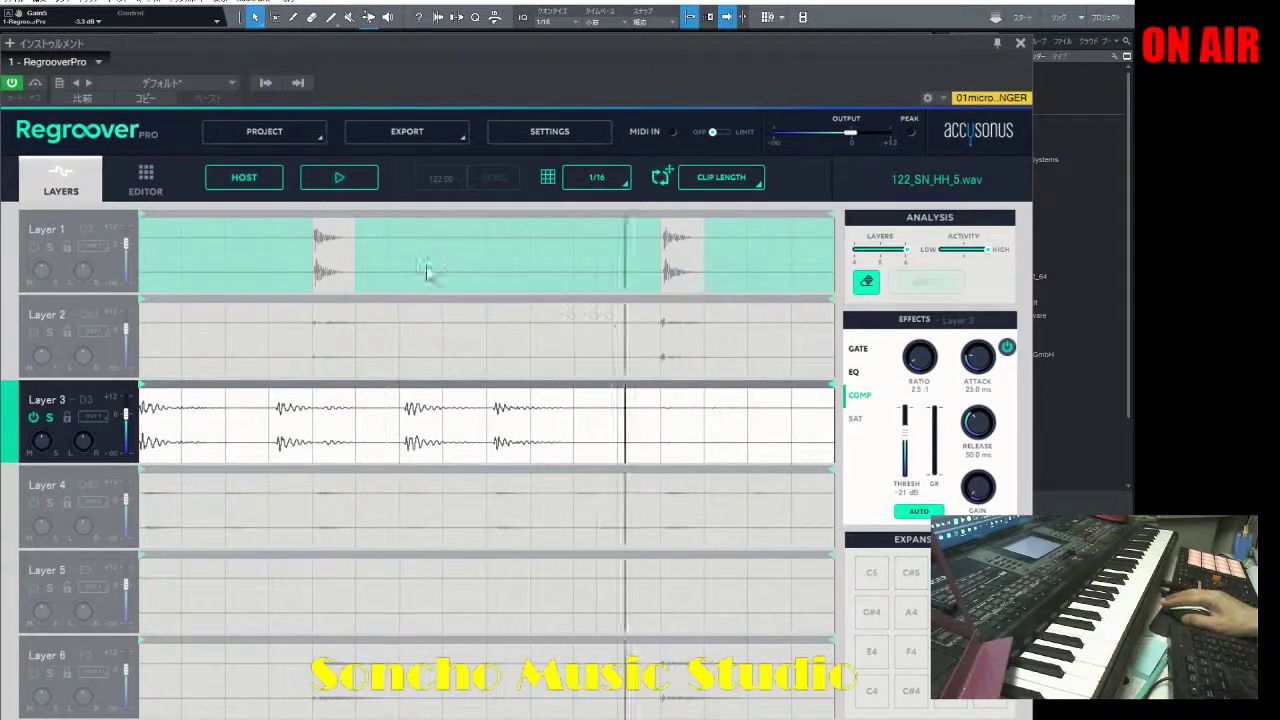
Step: Stop playback, unsolo Layer 3, and play back all six layers together
left_click(335, 188)
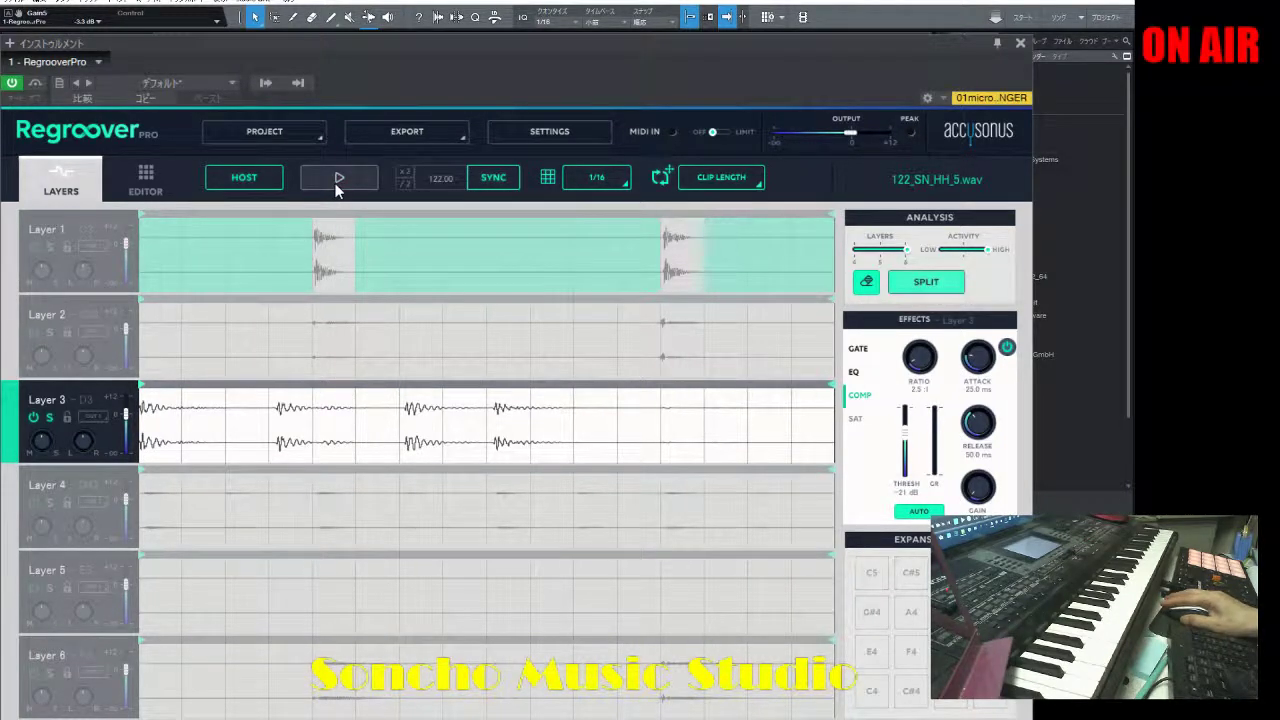
left_click(50, 420)
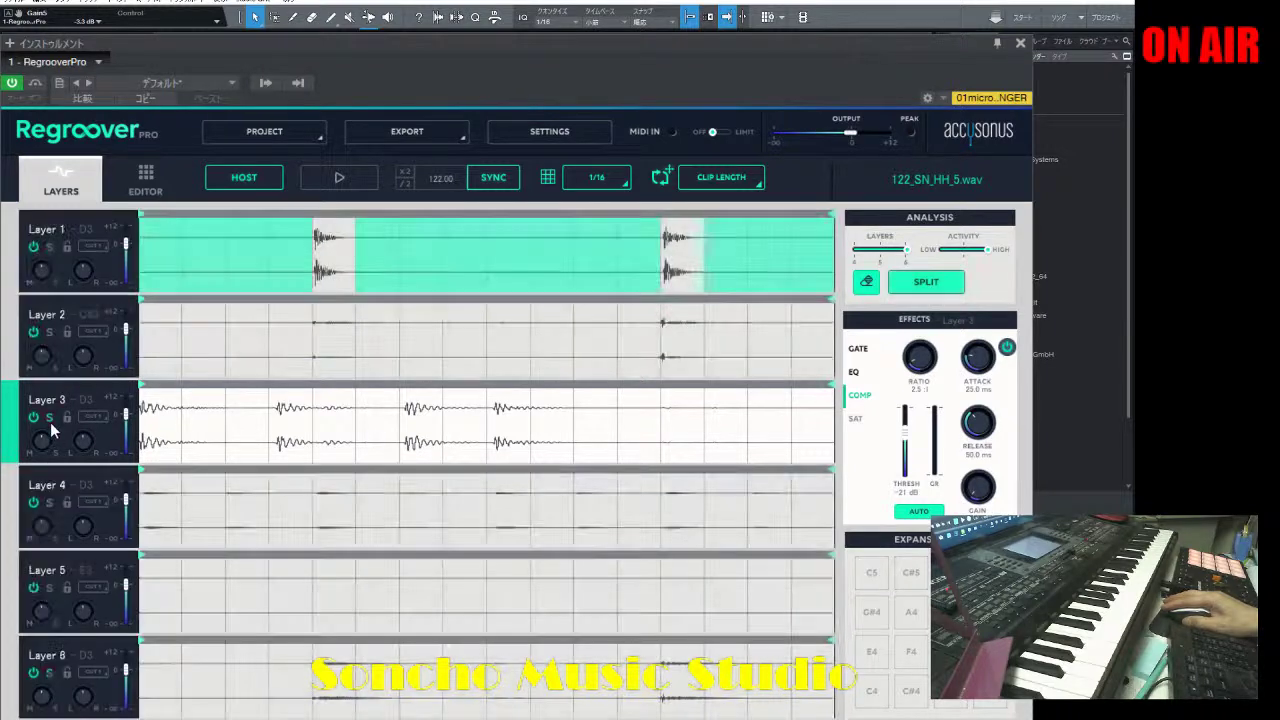
left_click(359, 179)
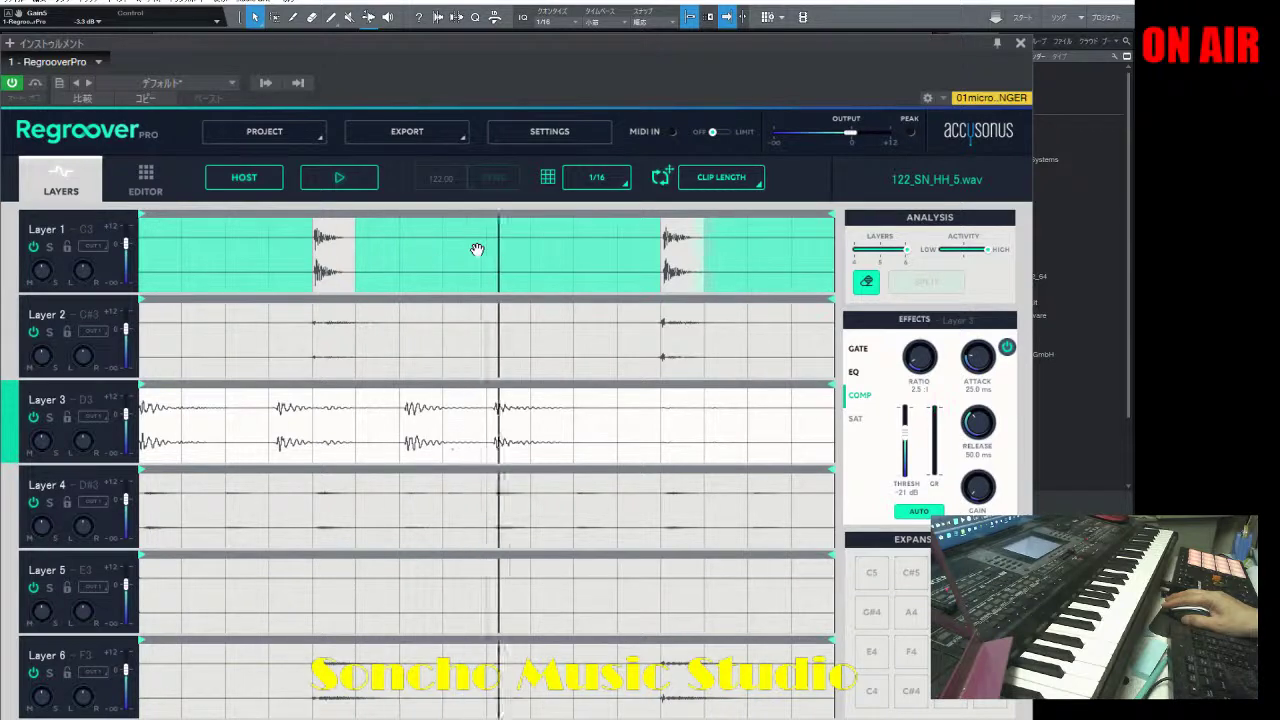
left_click(339, 182)
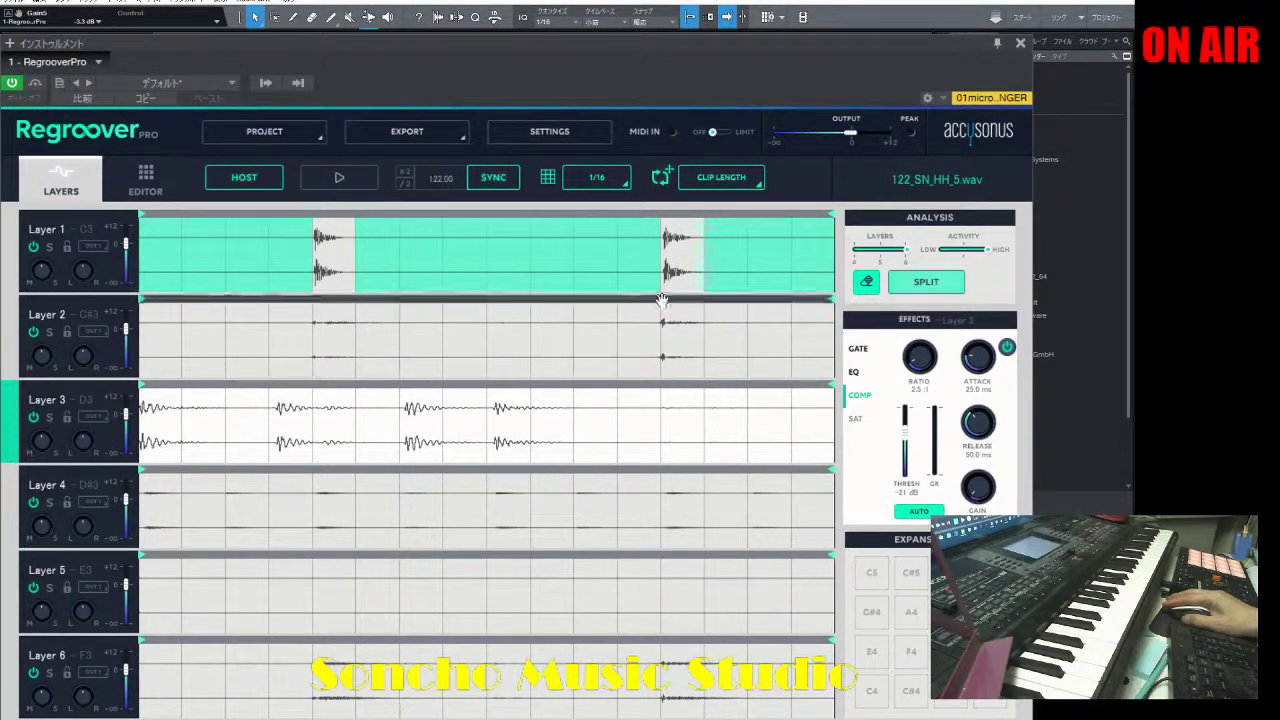
Step: Turn off the erase marking mode, play back all layers, and solo Layer 3 to compare it with the full mix
left_click(868, 283)
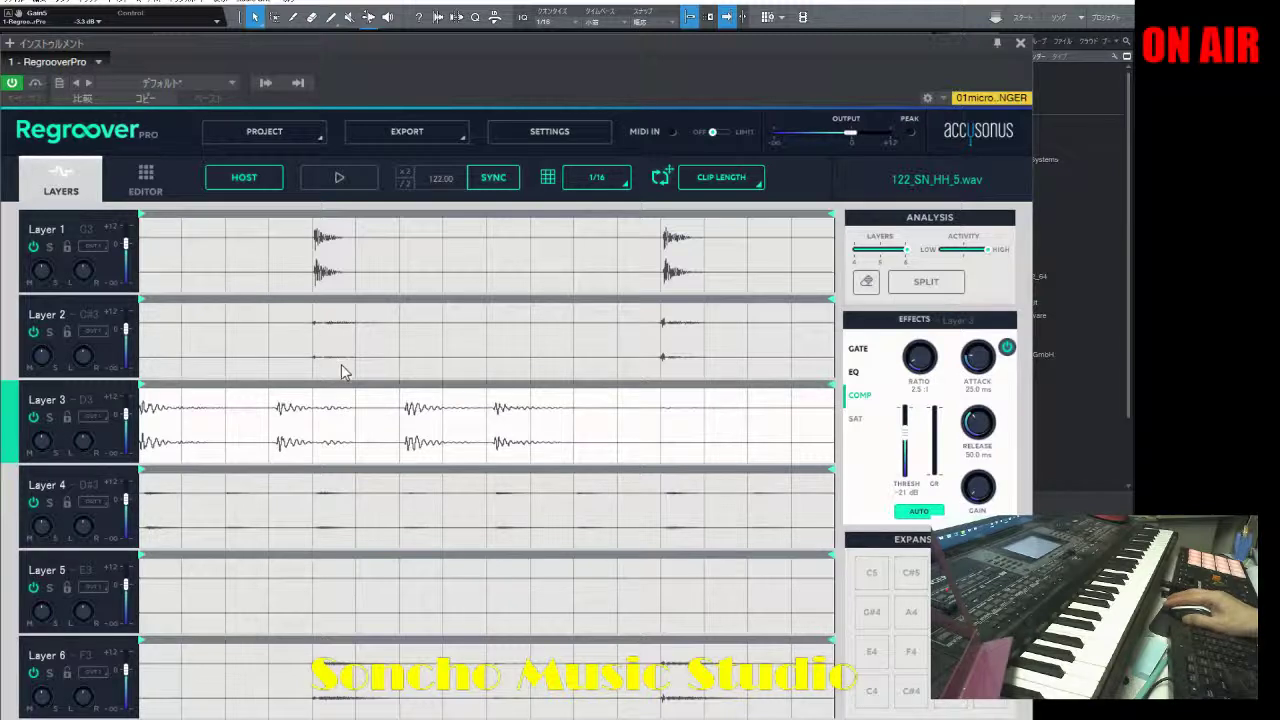
left_click(340, 180)
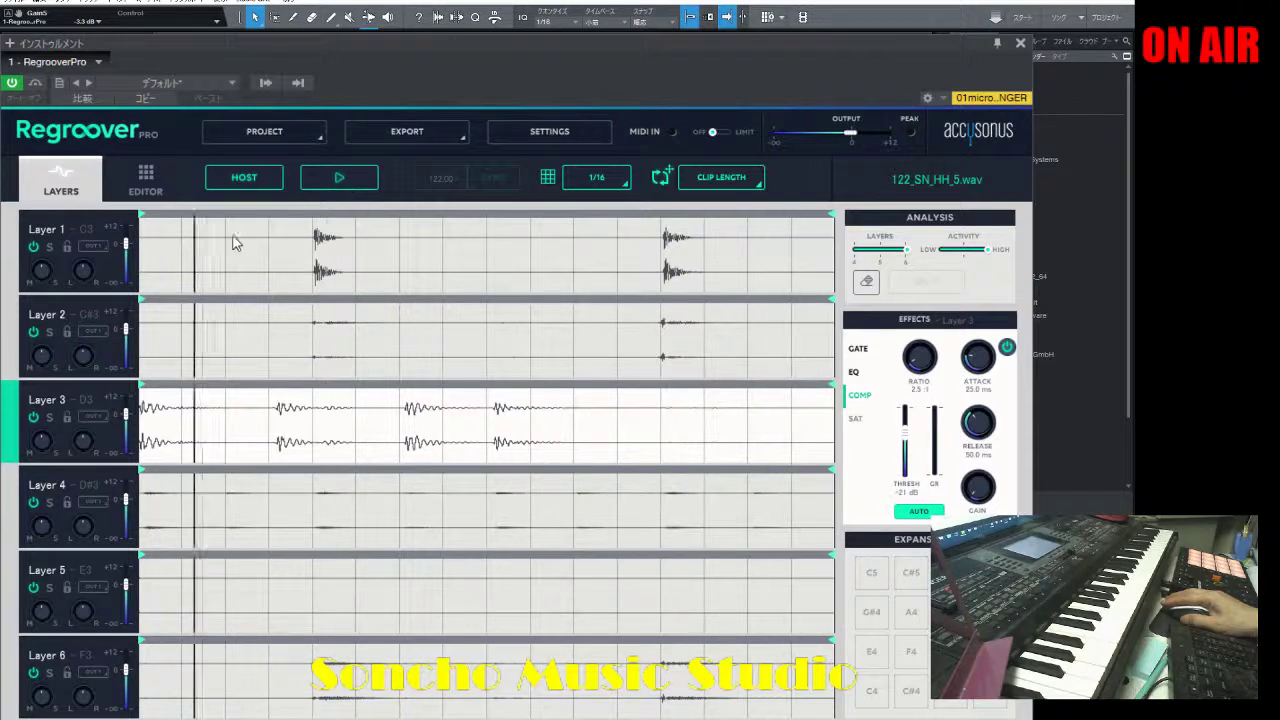
left_click(50, 417)
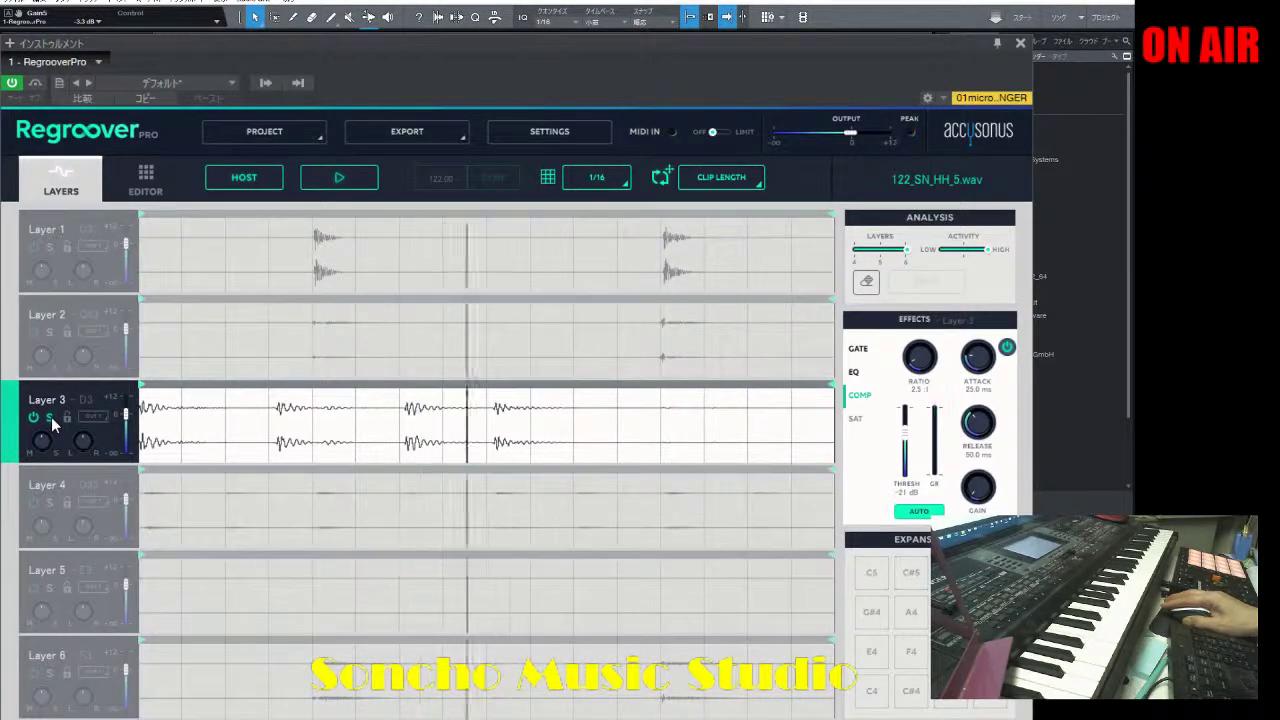
left_click(50, 417)
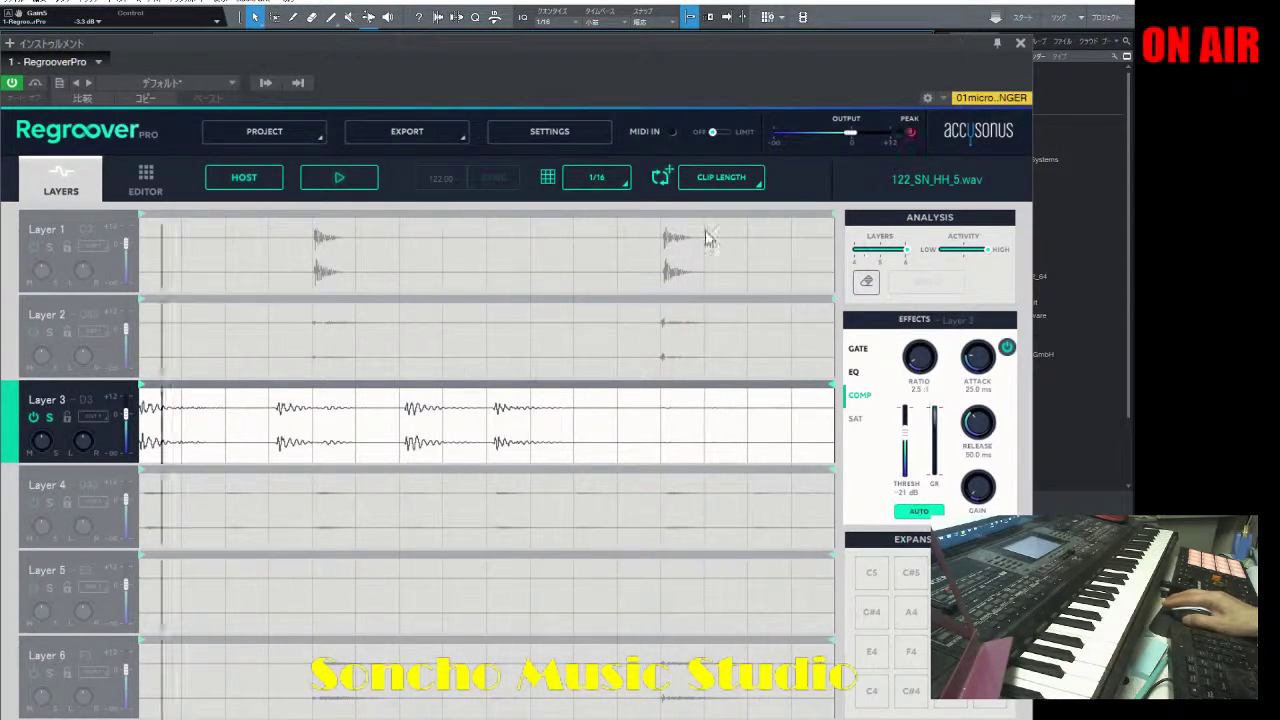
left_click(338, 184)
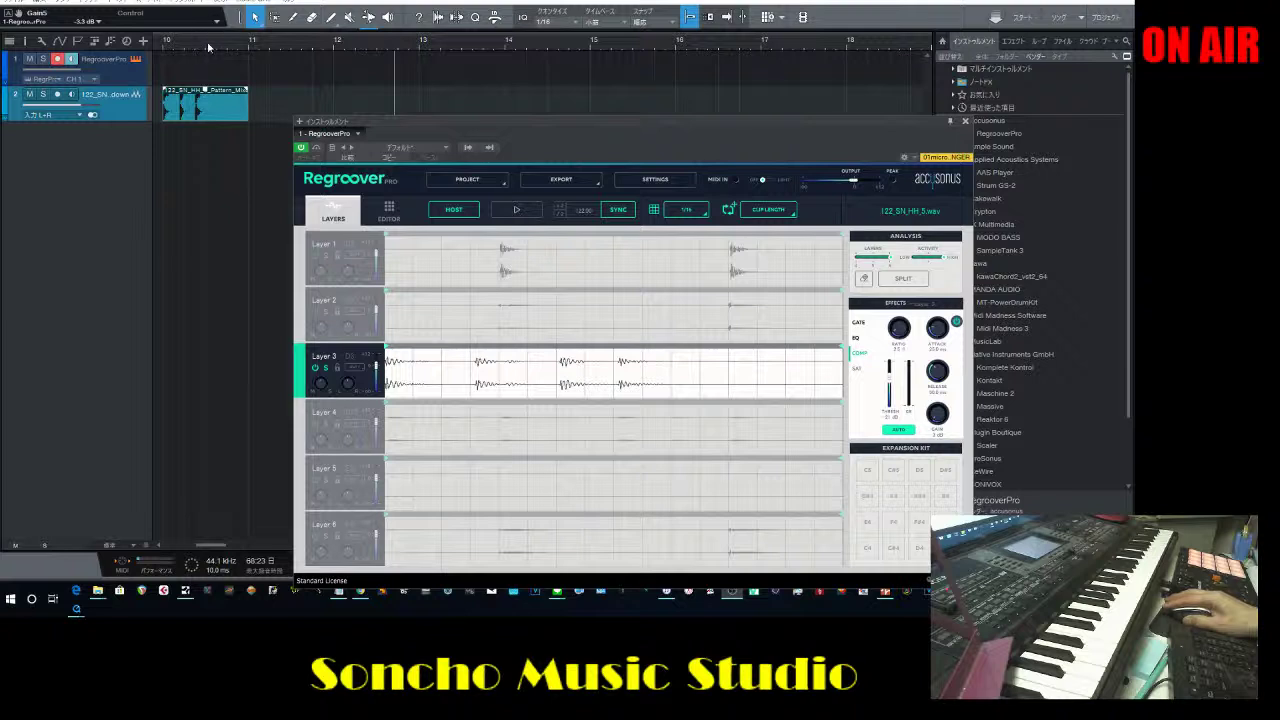
Step: Unsolo Layer 3 and place a mixdown of all layers on the audio track at bar 11, directly after the existing clip
left_click_drag(207, 41, 359, 66)
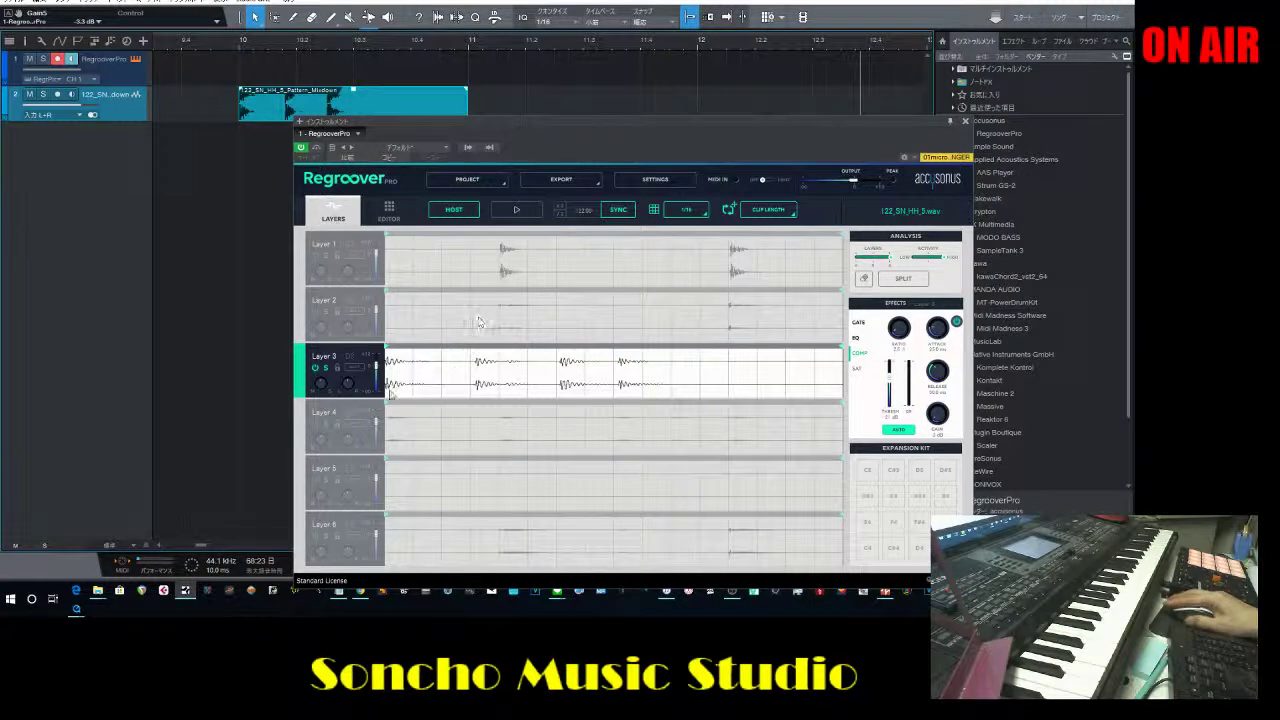
left_click(325, 369)
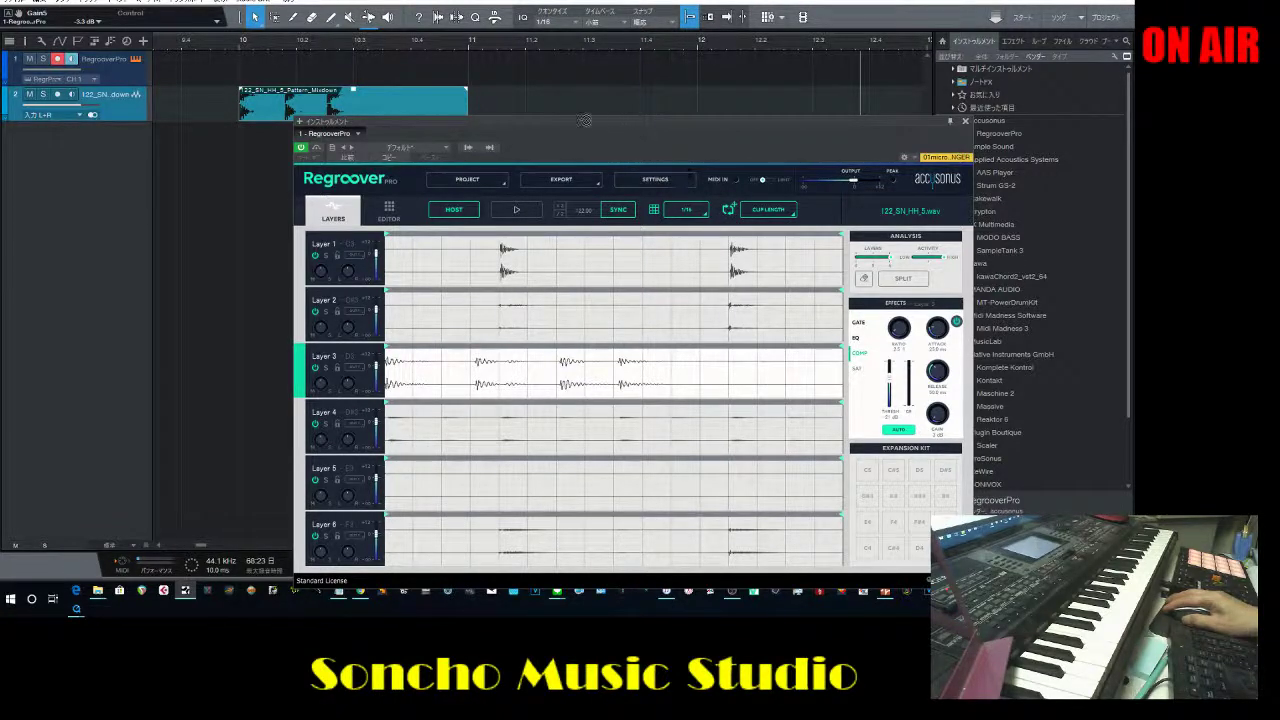
left_click_drag(584, 120, 540, 108)
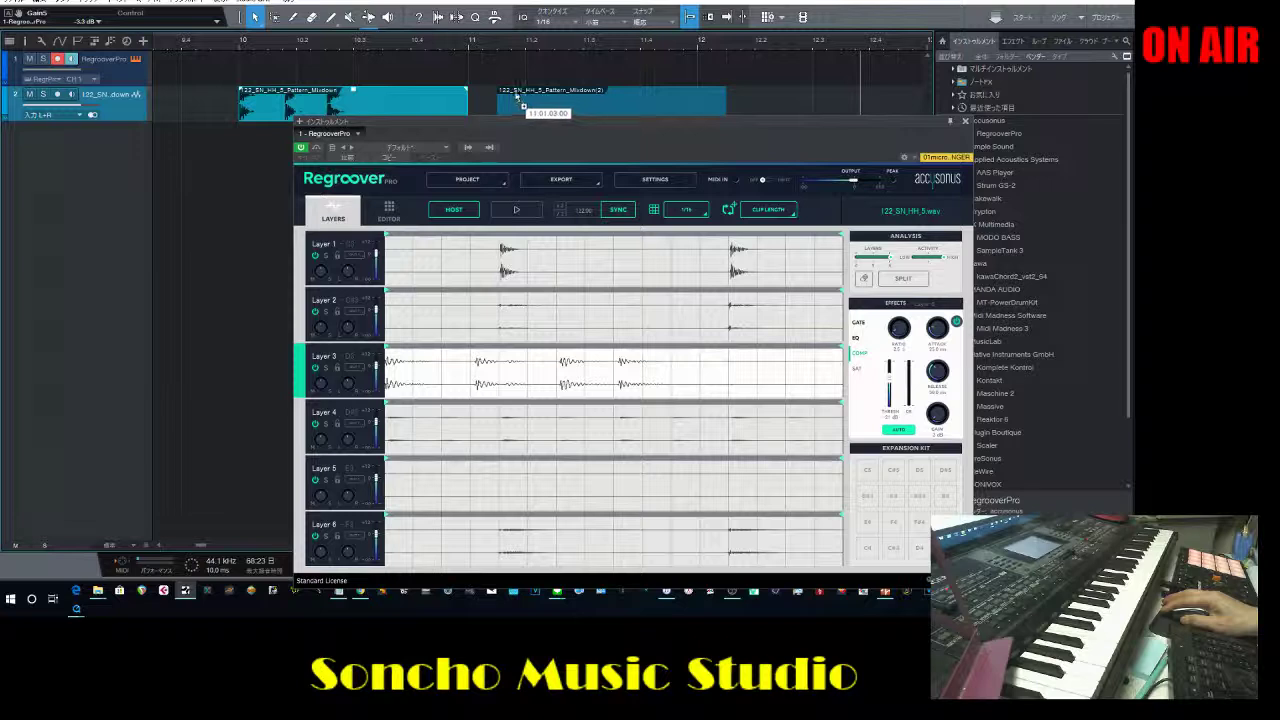
left_click_drag(498, 95, 499, 96)
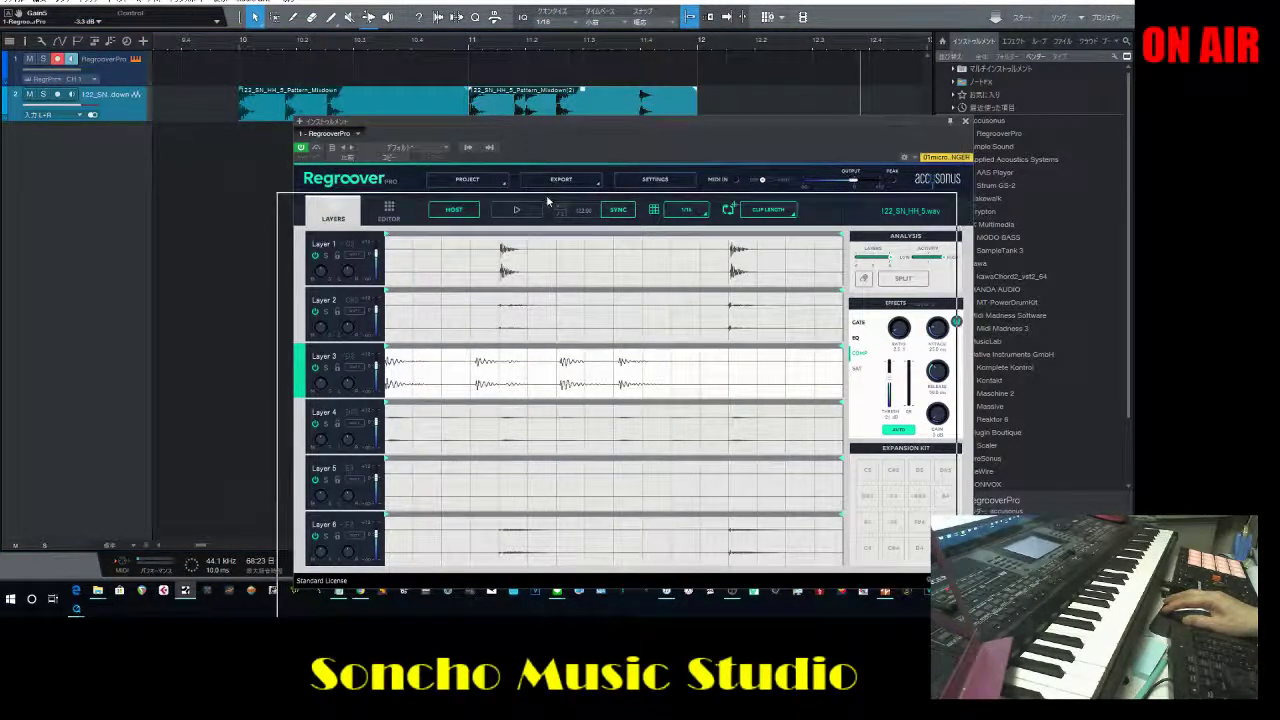
left_click_drag(565, 123, 594, 234)
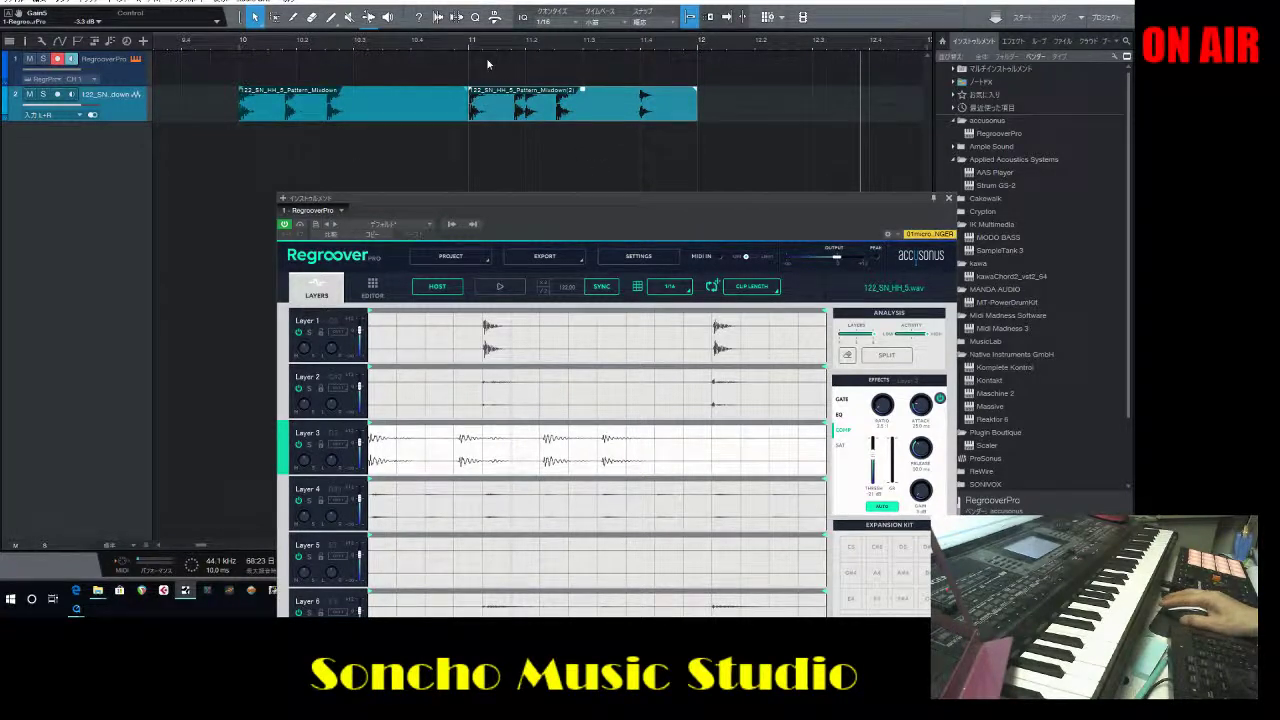
Step: Disable input monitoring and record arming on the RegrooverPro track, and play the two mixdown clips from bar 10
left_click(70, 59)
left_click(58, 59)
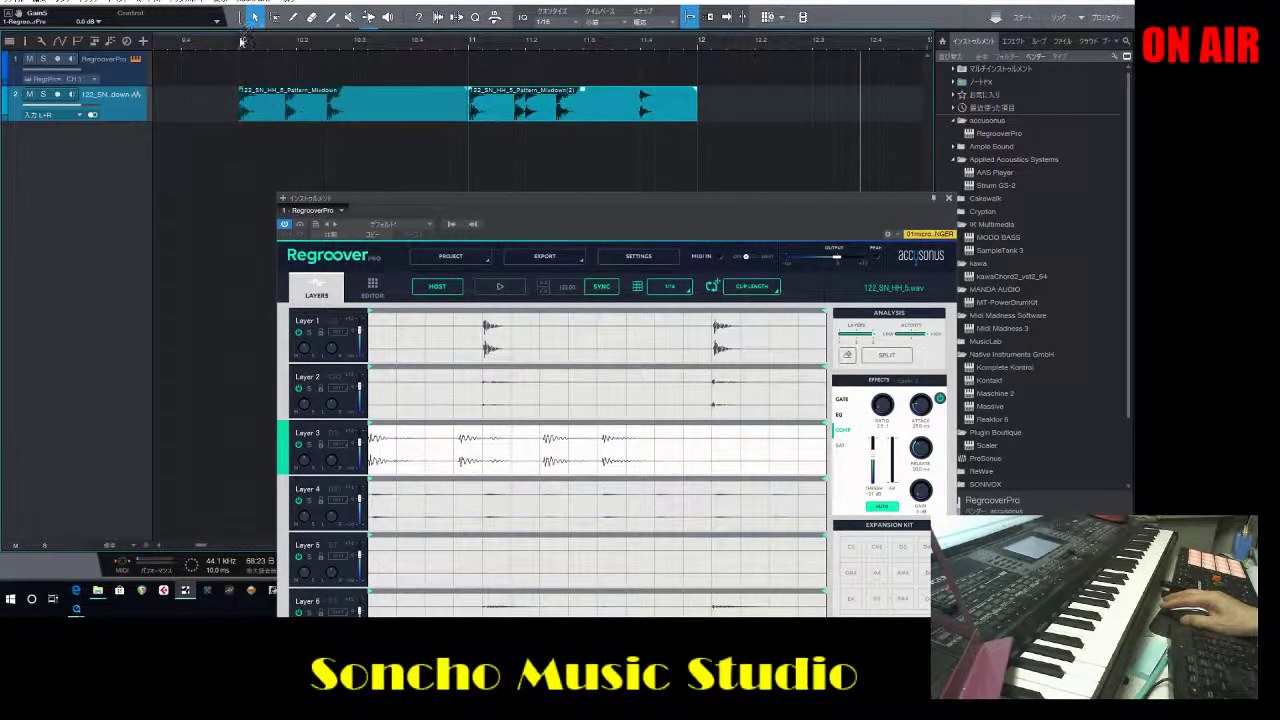
left_click(241, 42)
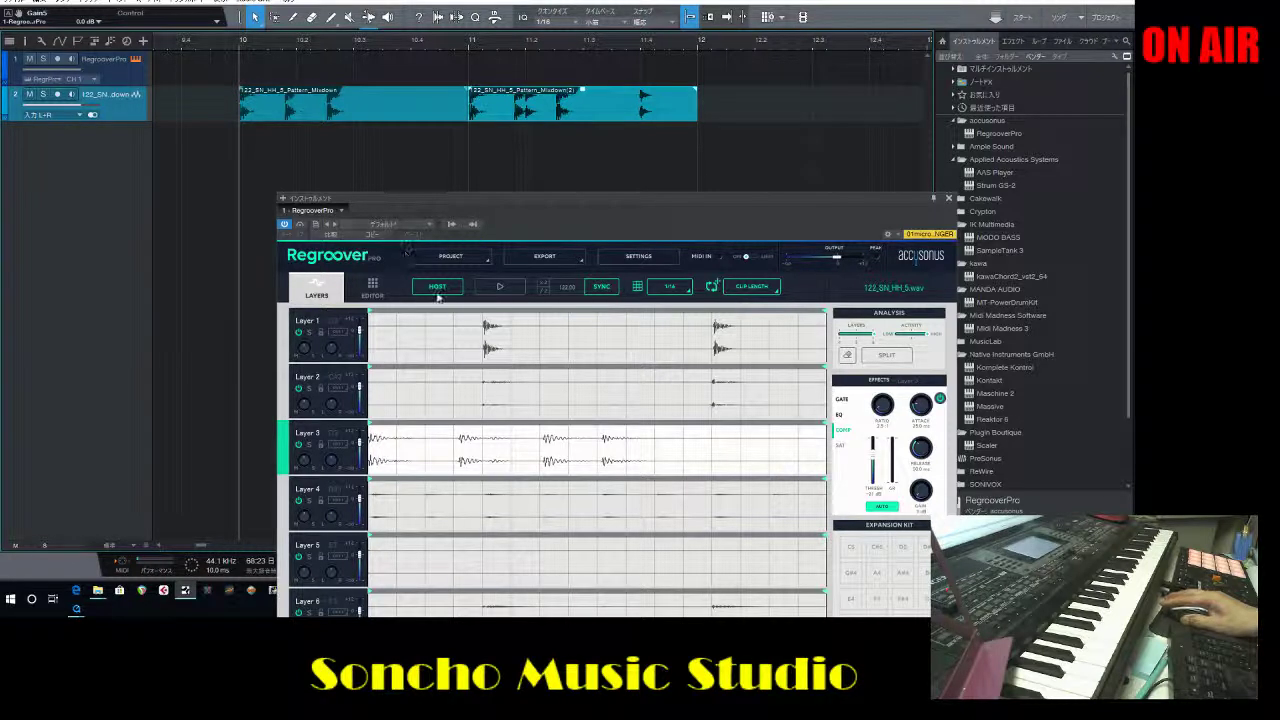
key("space")
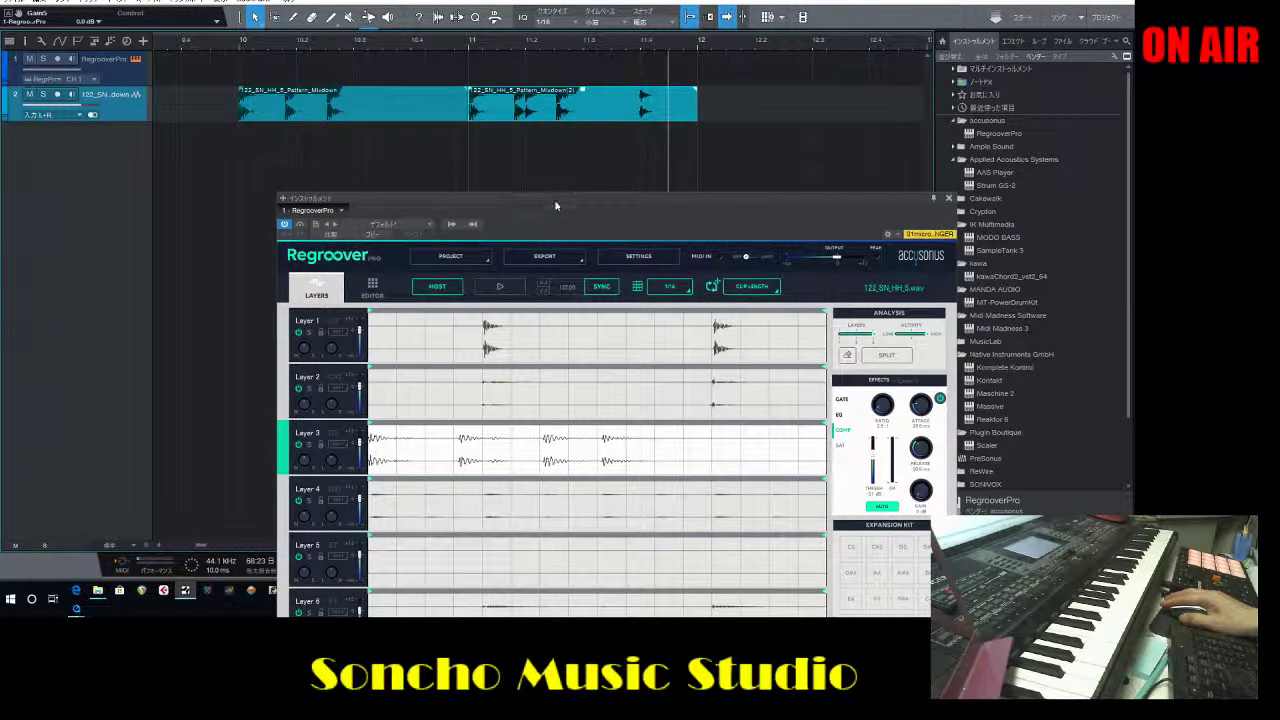
Step: Bring the whole plugin window into view, look at the pad editor, and return to the layers view
left_click_drag(555, 205, 492, 98)
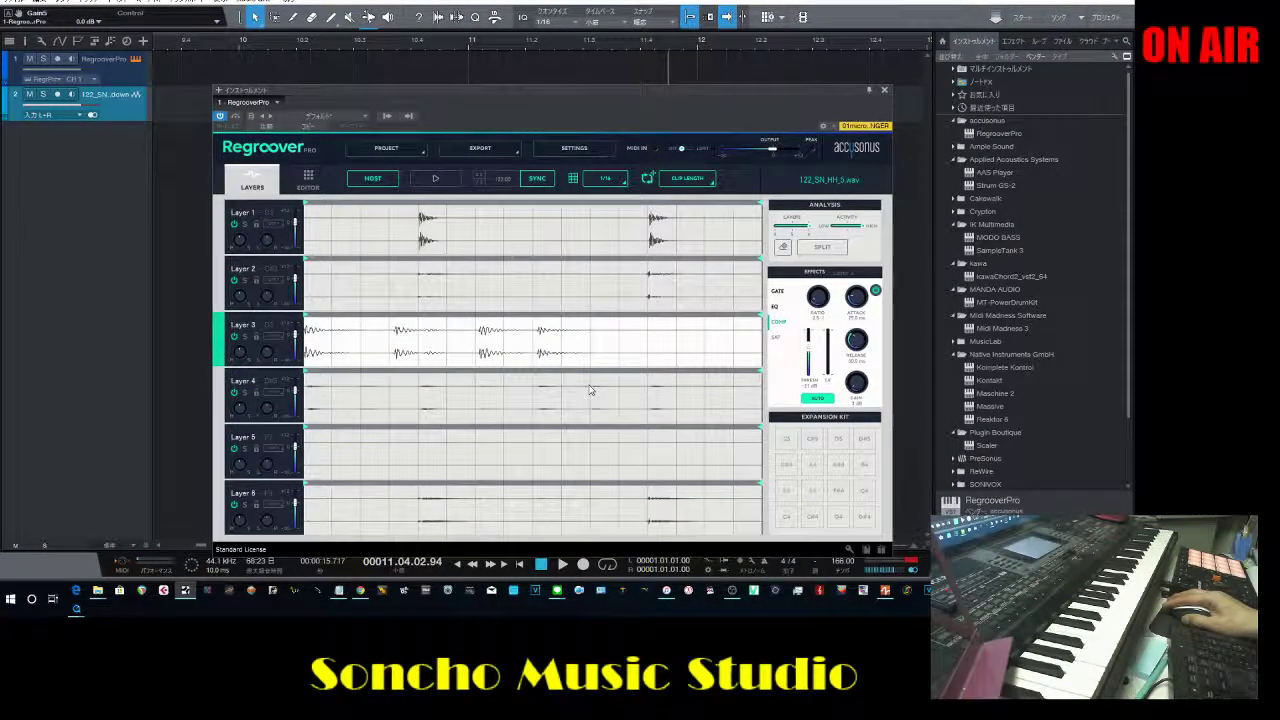
left_click(322, 187)
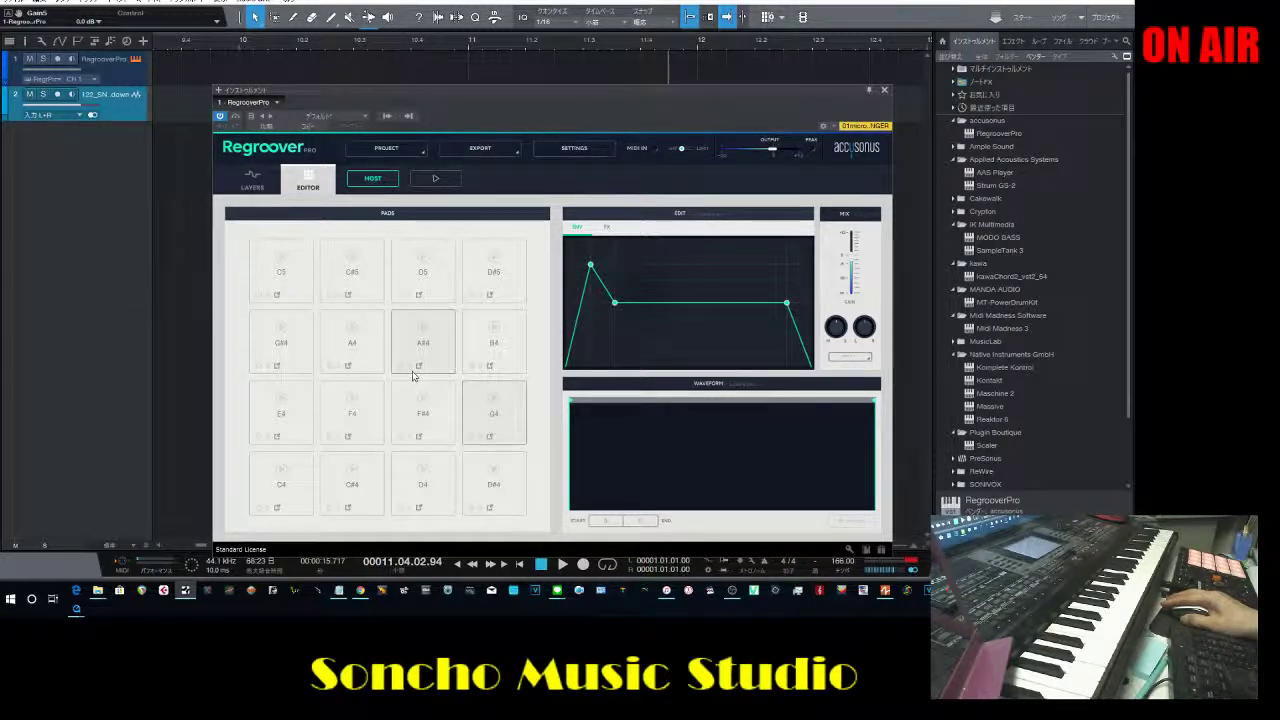
left_click(252, 175)
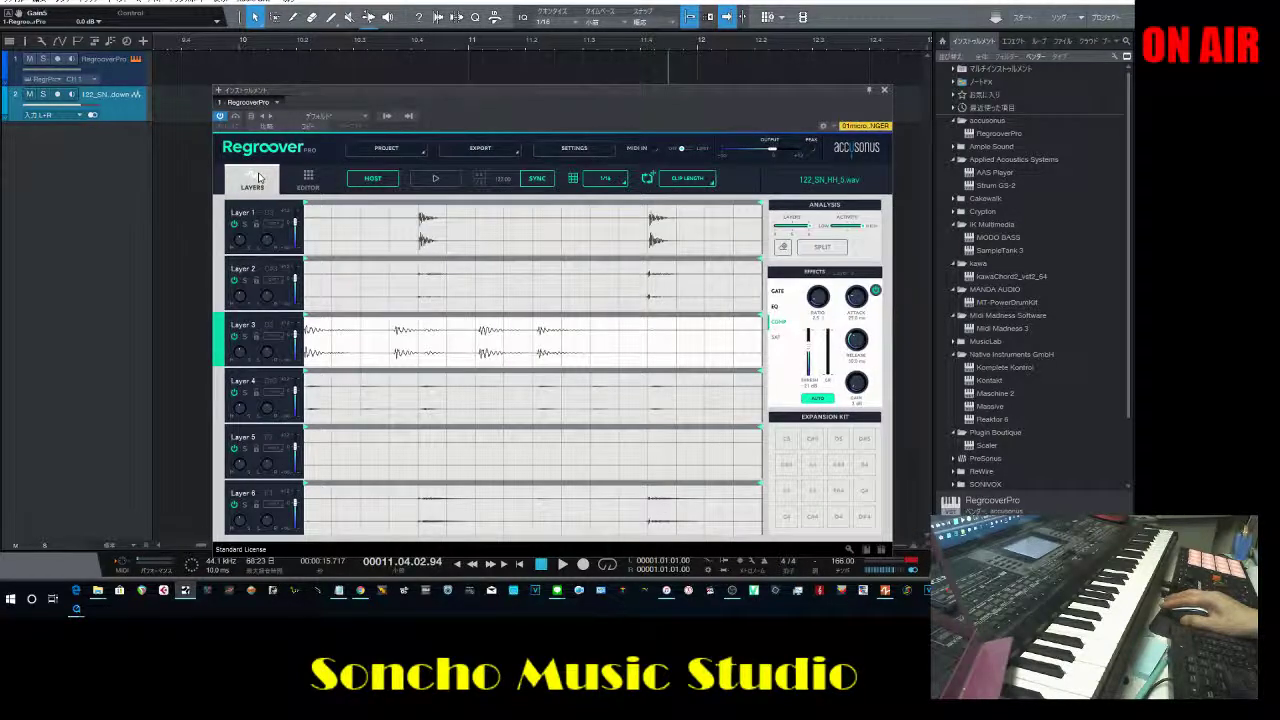